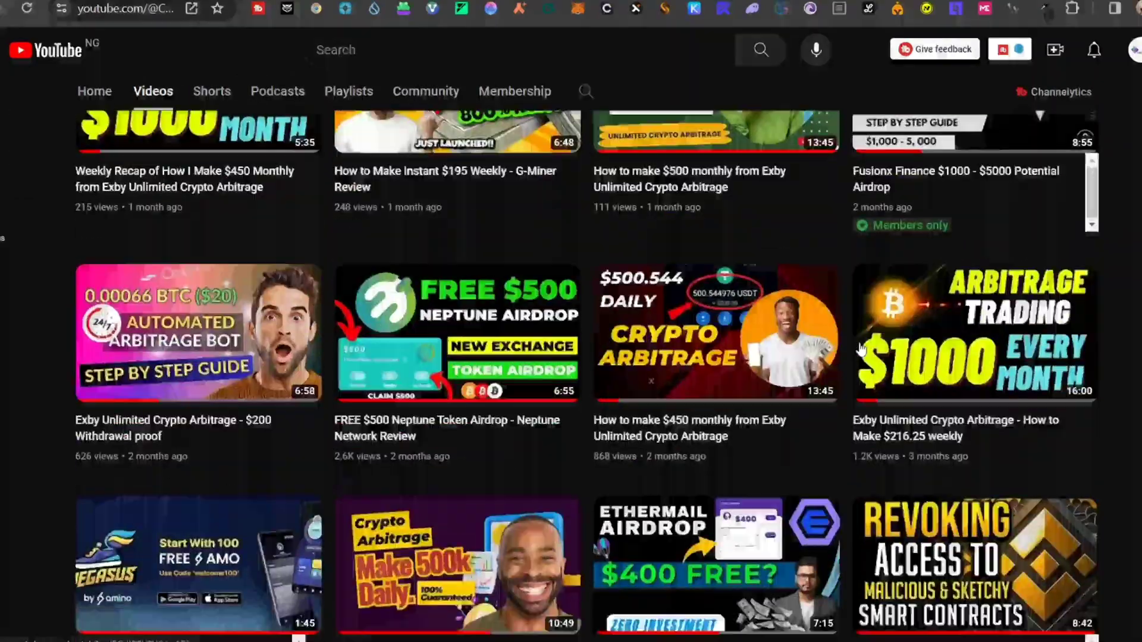
pyautogui.scroll(-4, 860, 350)
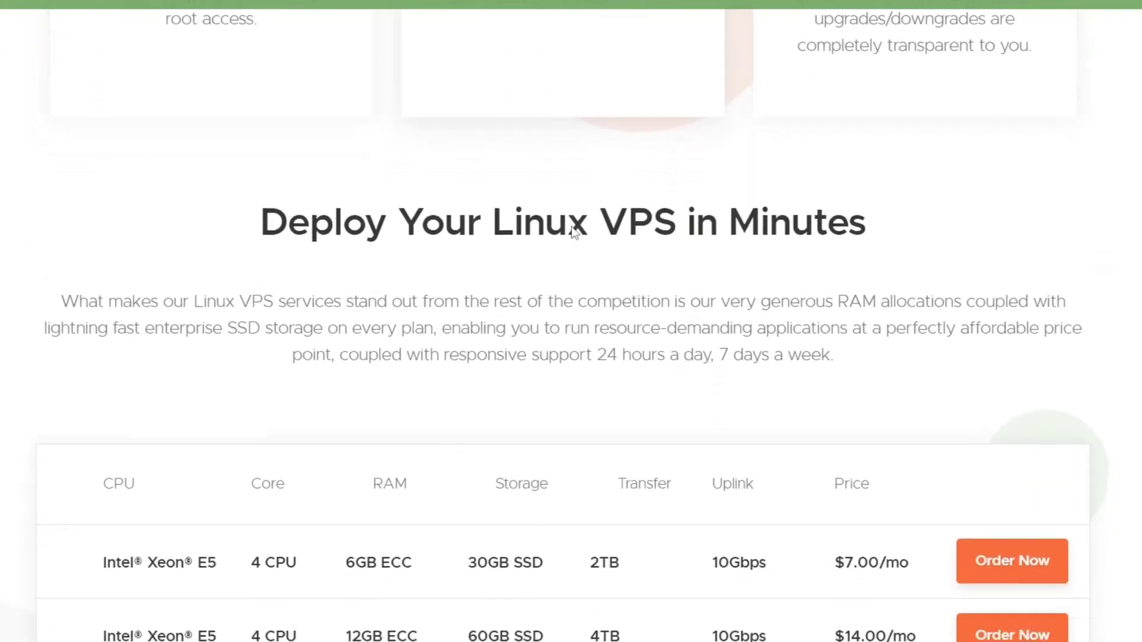
pyautogui.scroll(-5, 572, 232)
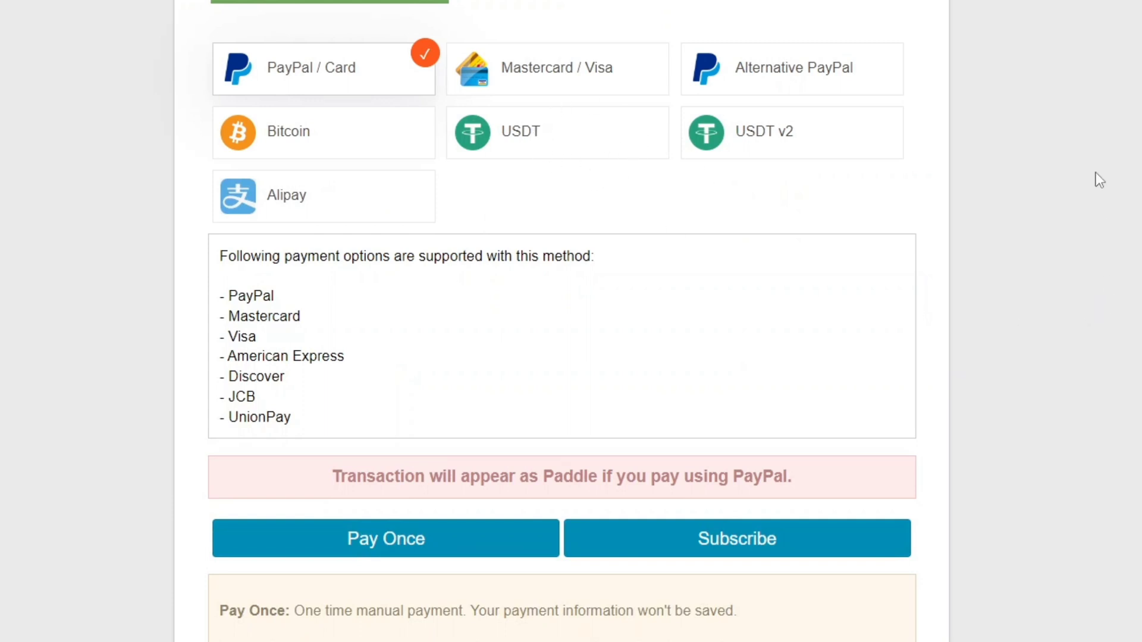
# Step: Pay the invoice with USDT and highlight the 'Send exactly 7.35 USDT to address' line
pyautogui.click(591, 141)
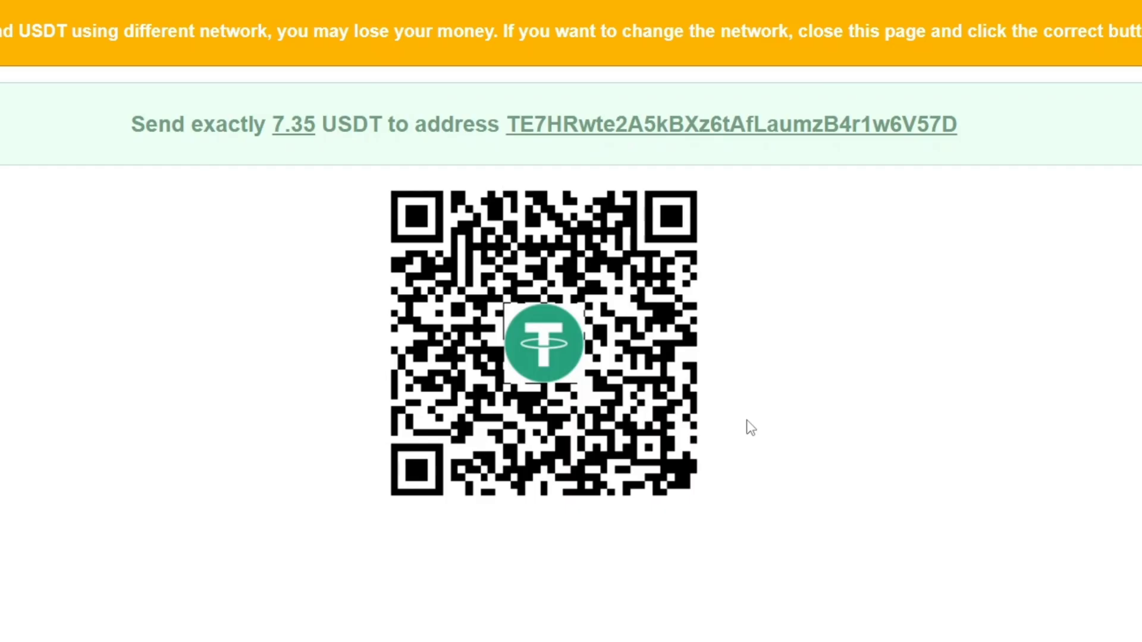
pyautogui.moveTo(241, 124); pyautogui.dragTo(1008, 145)
pyautogui.click(1012, 138)
pyautogui.moveTo(127, 124); pyautogui.dragTo(958, 125)
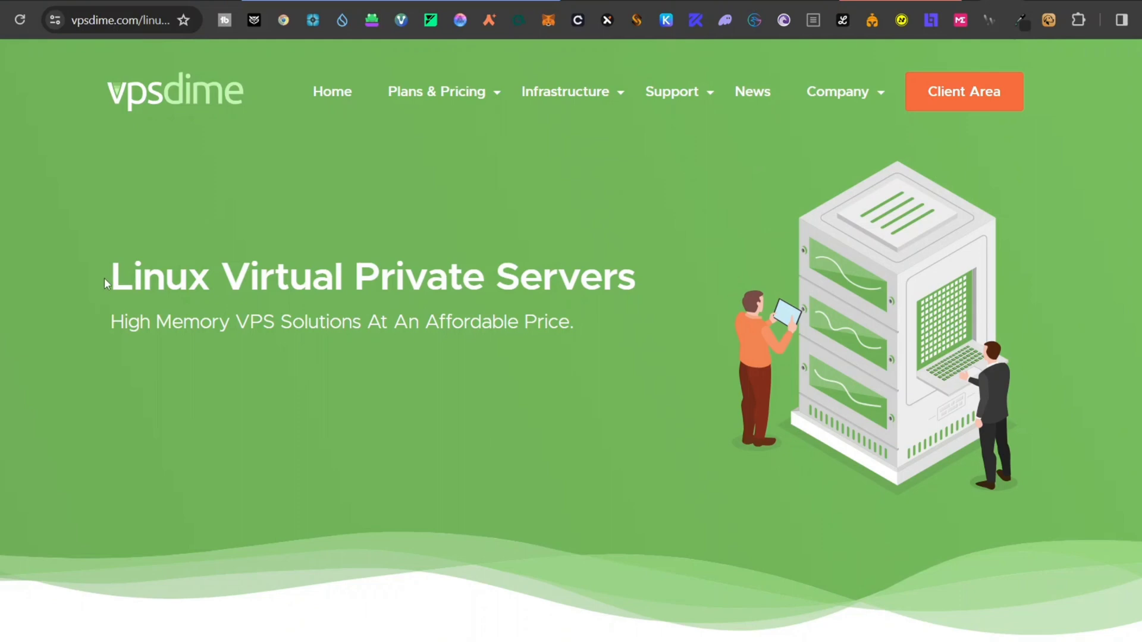
# Step: Scroll to the Linux VPS pricing table and highlight the $7.00/mo price of the 6GB RAM plan
pyautogui.moveTo(105, 277); pyautogui.dragTo(714, 364)
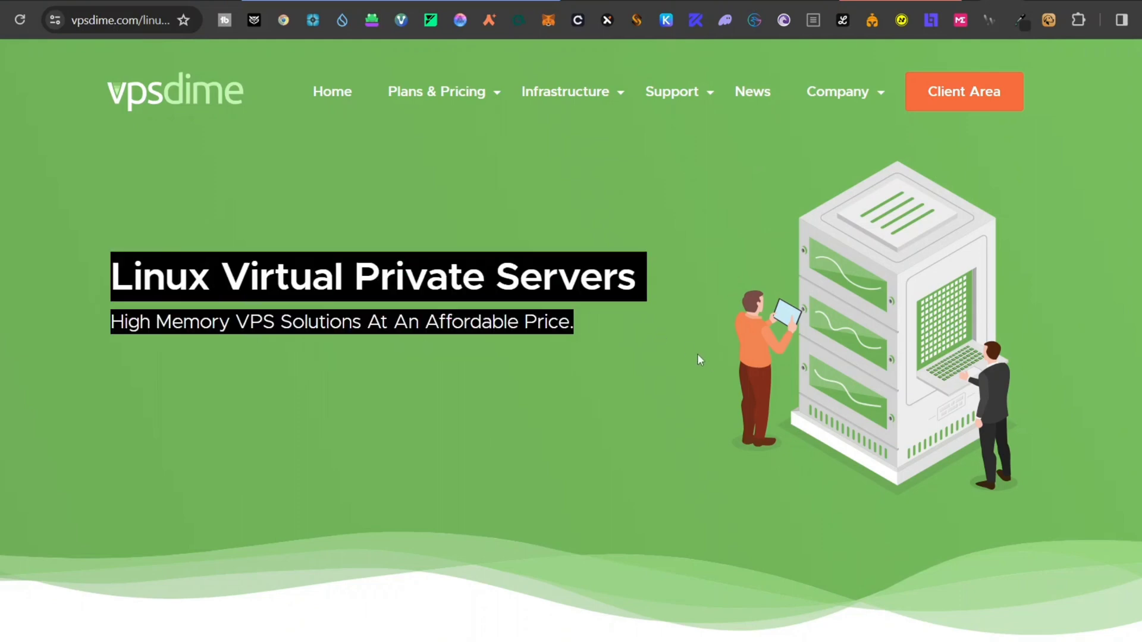
pyautogui.click(573, 310)
pyautogui.scroll(-14, 572, 310)
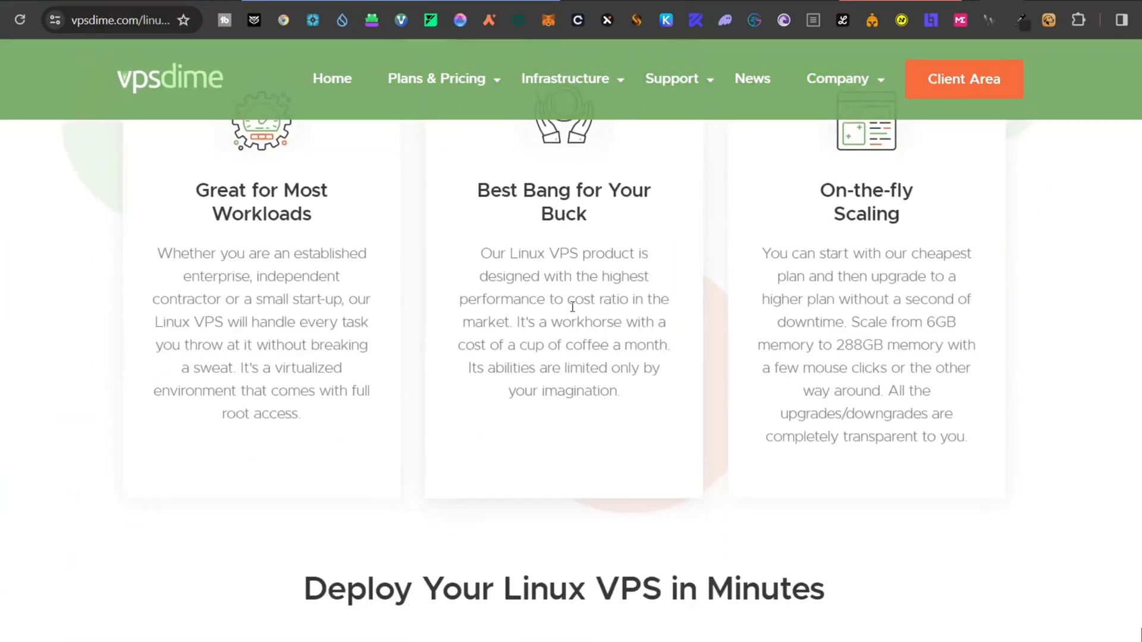
pyautogui.scroll(-7, 573, 310)
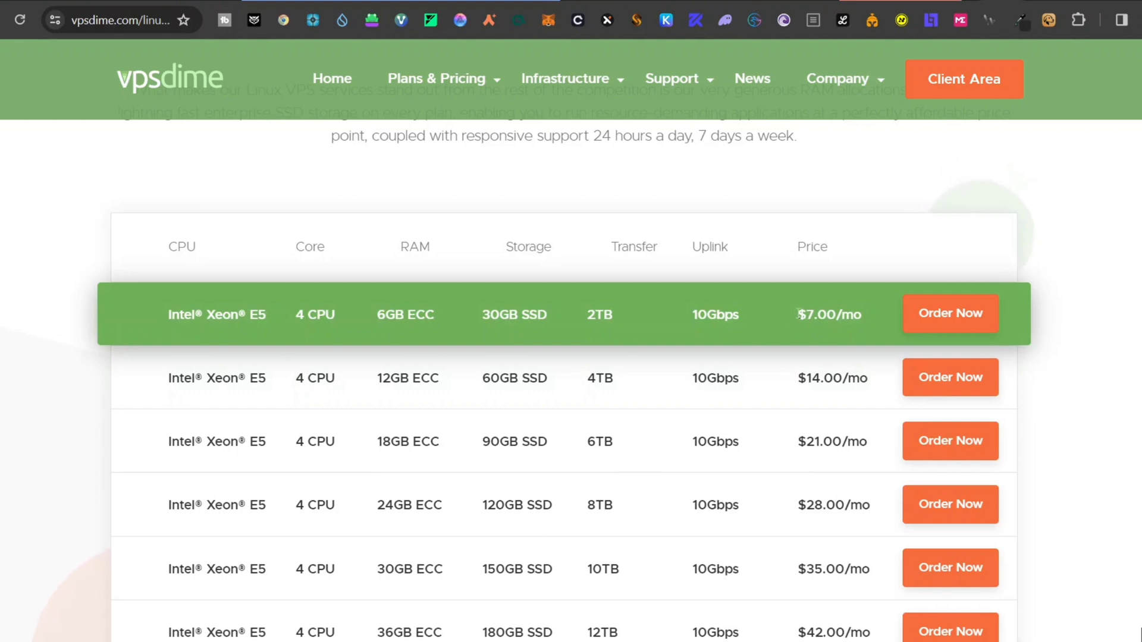
pyautogui.moveTo(798, 314); pyautogui.dragTo(865, 325)
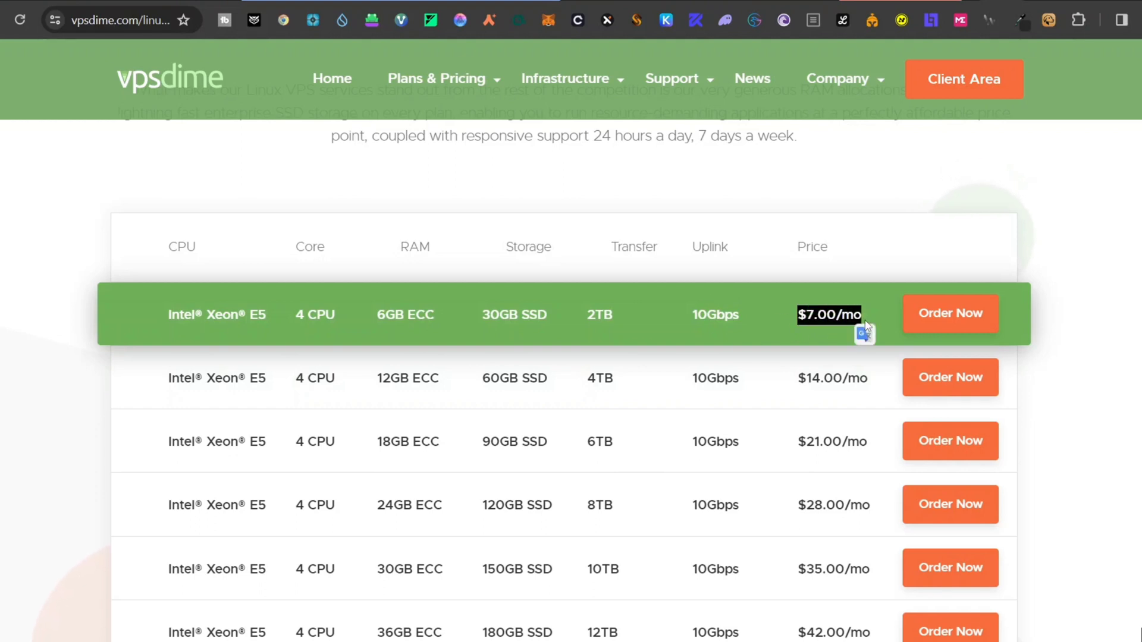
pyautogui.click(778, 214)
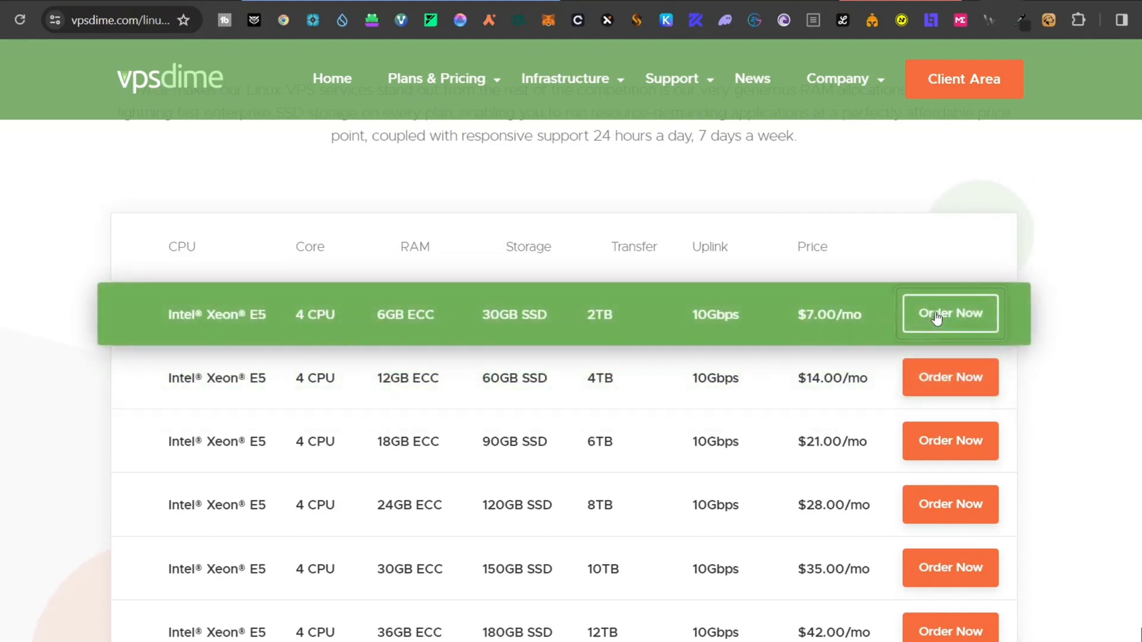
# Step: Order the $7.00/mo VD6GB7 plan and scroll to its specifications
pyautogui.click(937, 319)
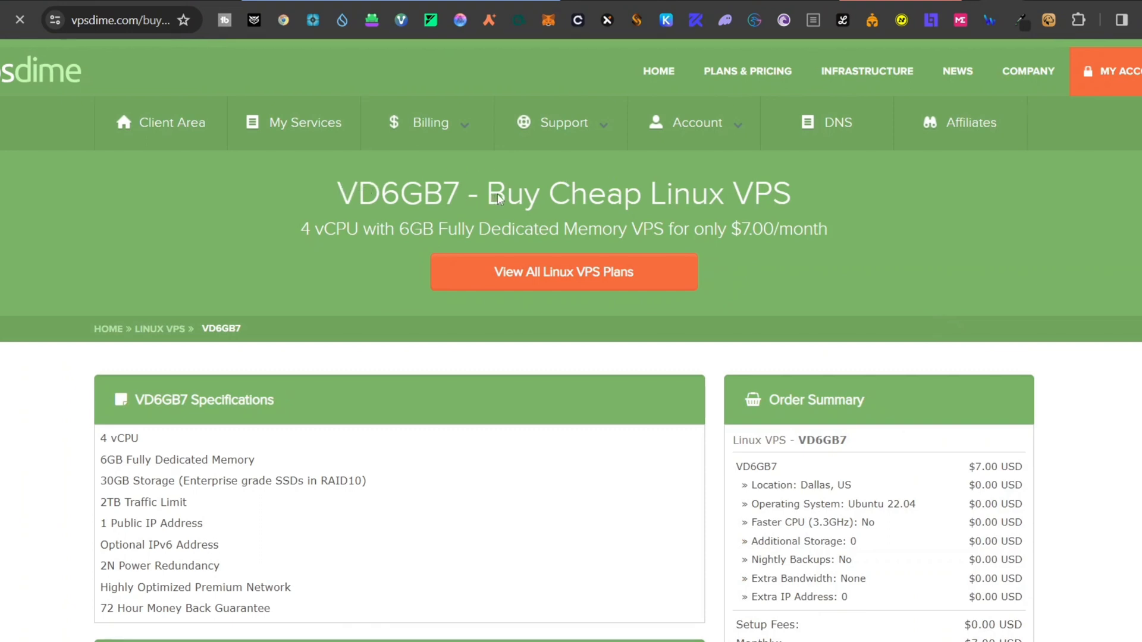
pyautogui.moveTo(746, 208); pyautogui.dragTo(748, 209)
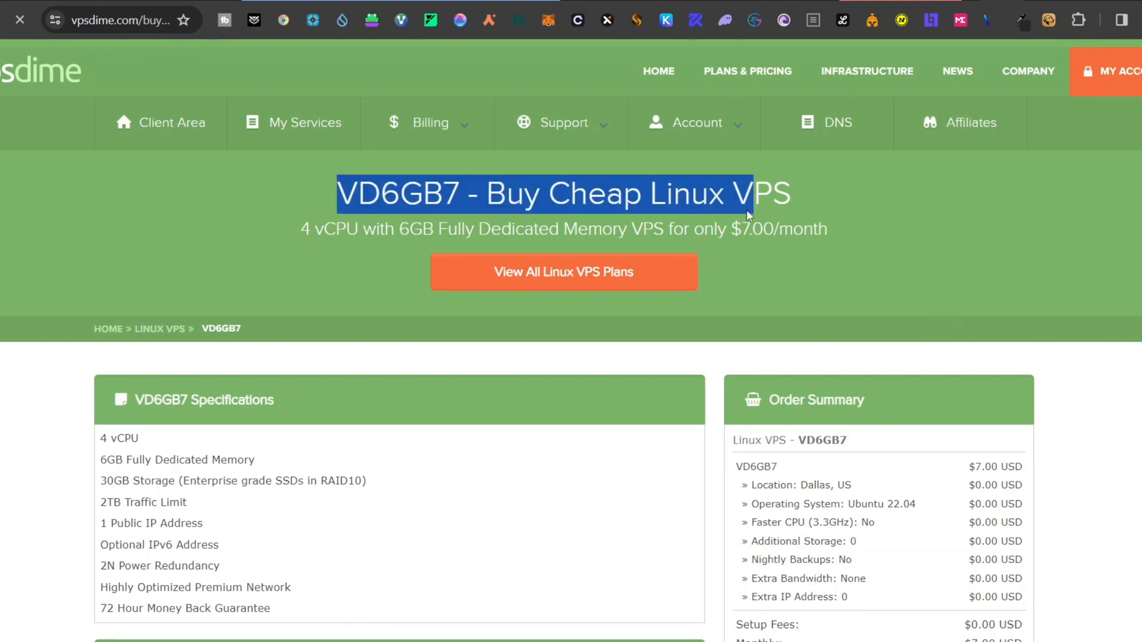
pyautogui.scroll(-1, 747, 209)
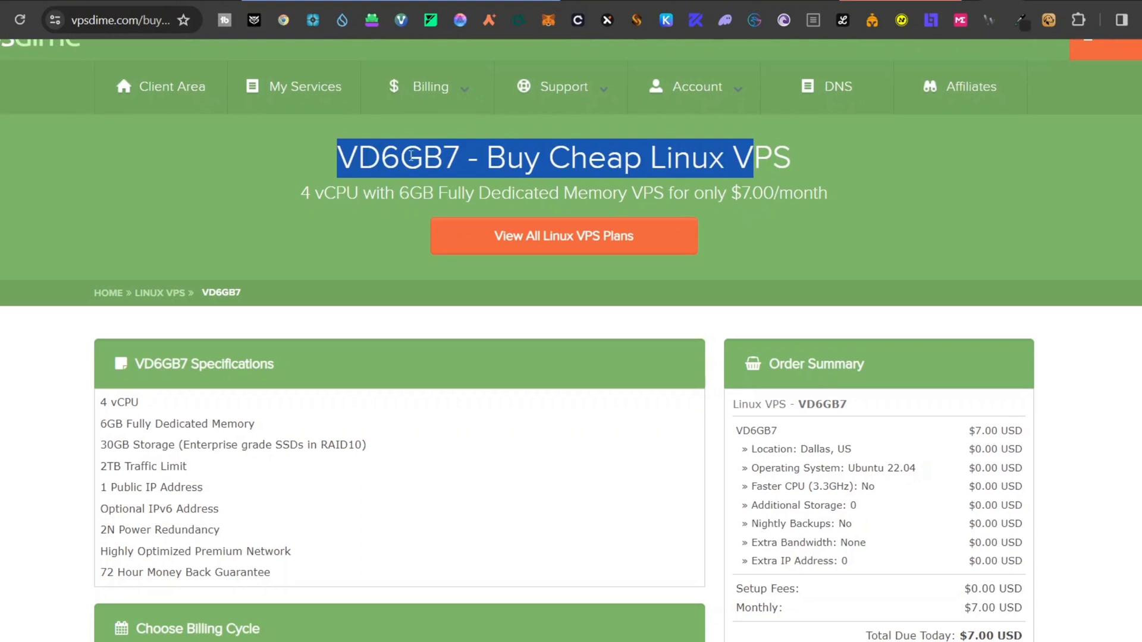
pyautogui.click(412, 155)
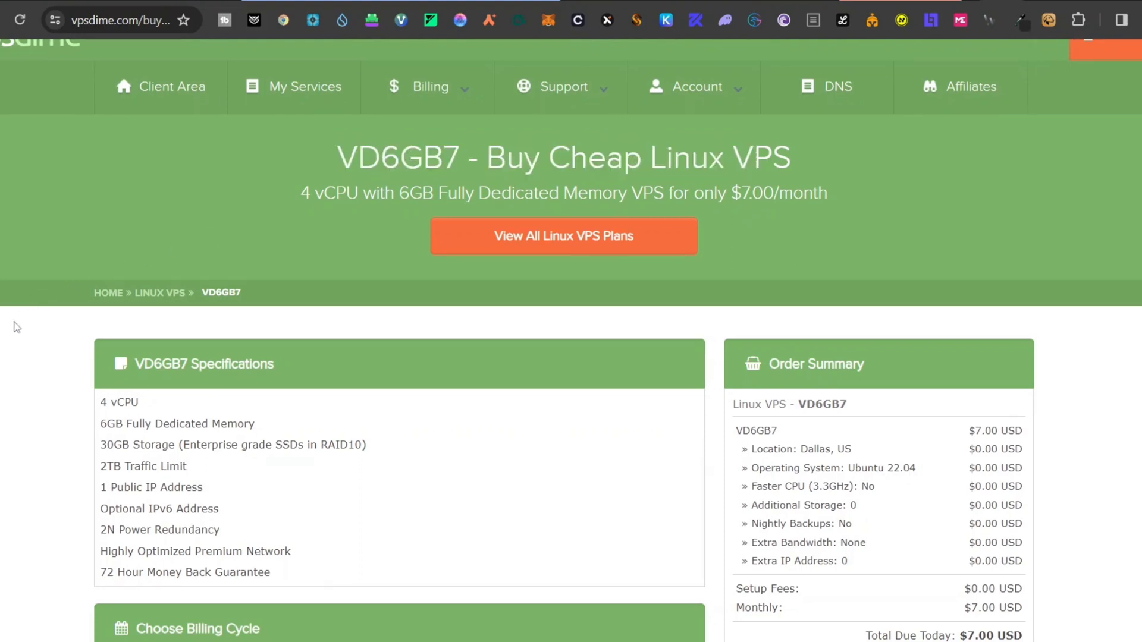
pyautogui.scroll(-1, 16, 329)
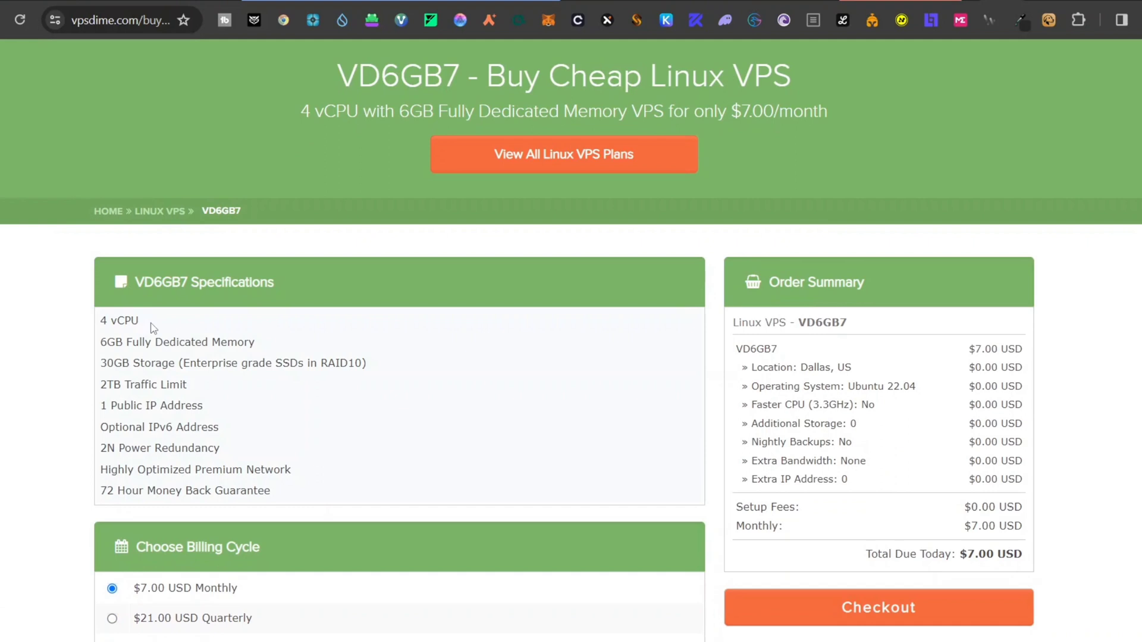
# Step: Highlight the plan's 4 vCPU, 6GB dedicated memory and 30GB storage specifications
pyautogui.moveTo(153, 328); pyautogui.dragTo(96, 324)
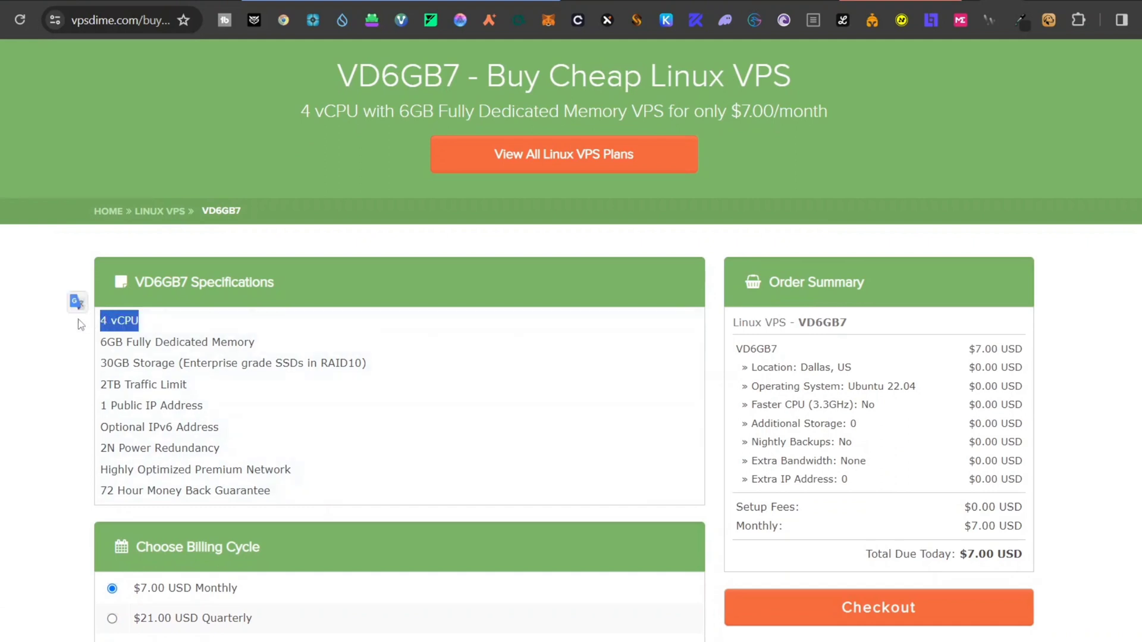
pyautogui.moveTo(257, 343); pyautogui.dragTo(98, 324)
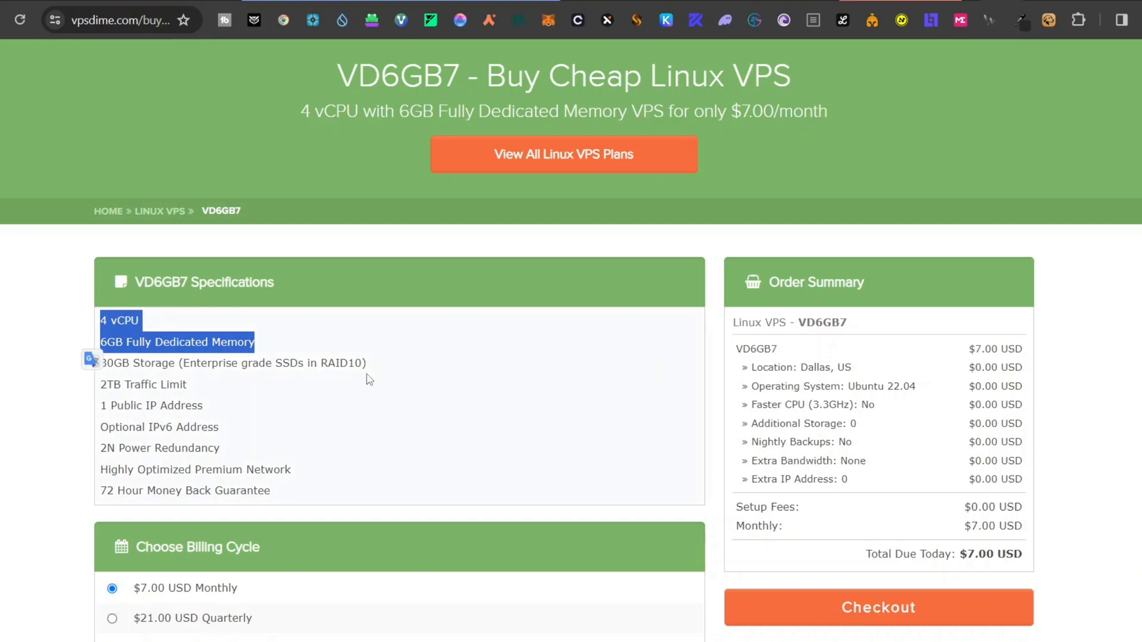
pyautogui.moveTo(374, 371); pyautogui.dragTo(103, 360)
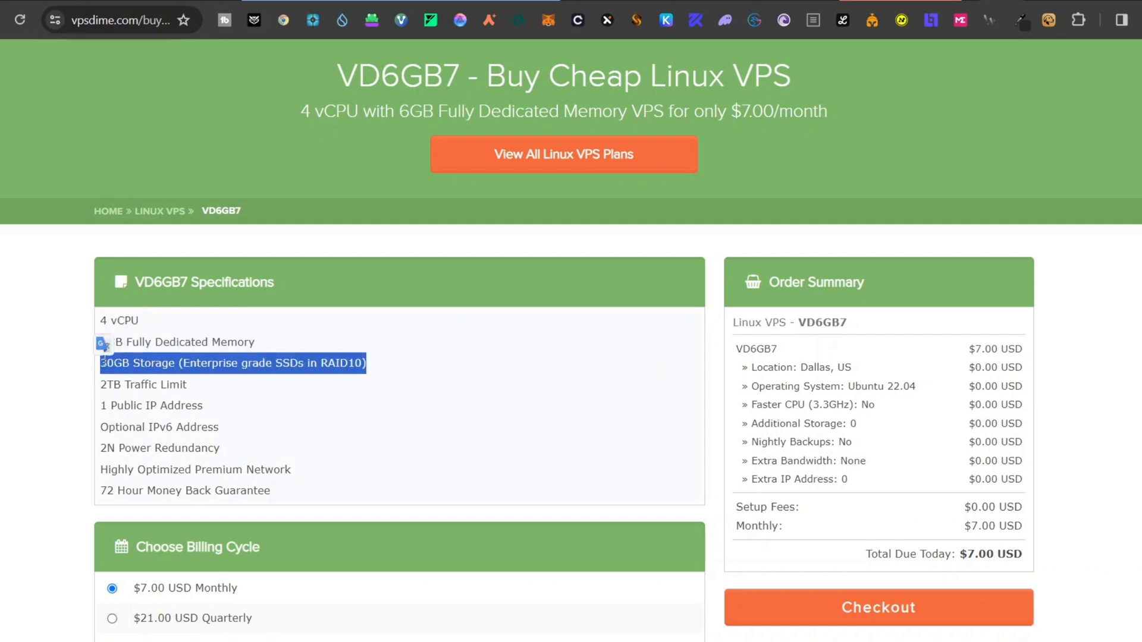
pyautogui.click(171, 406)
pyautogui.scroll(-2, 171, 407)
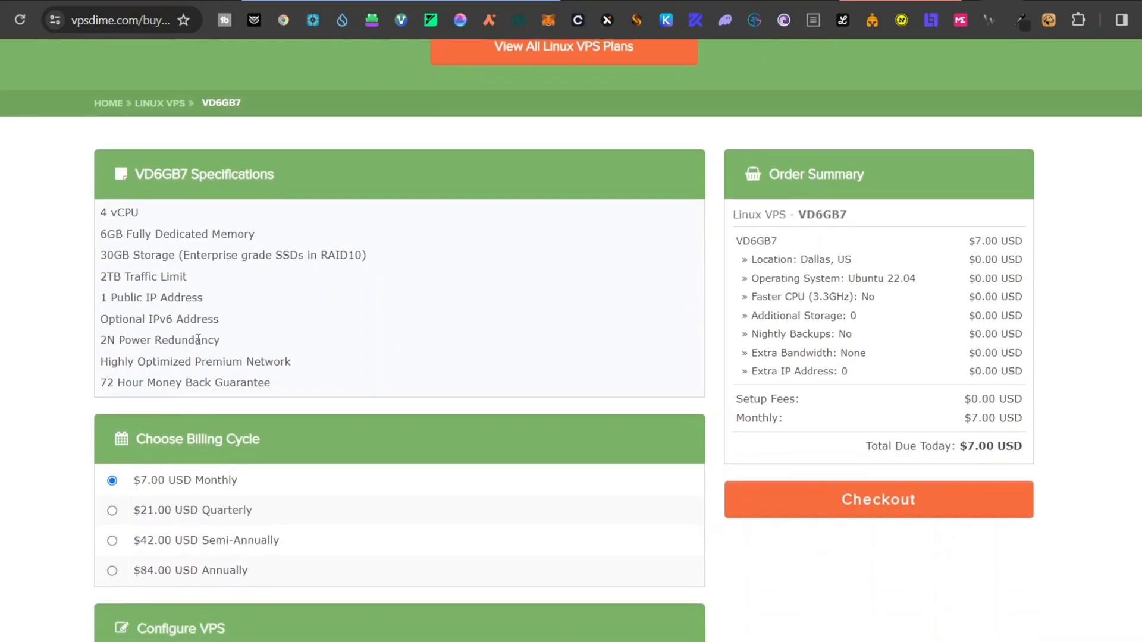
# Step: Enter the server hostname as 'Nulink', removing the extra word 'Node'
pyautogui.scroll(-10, 330, 386)
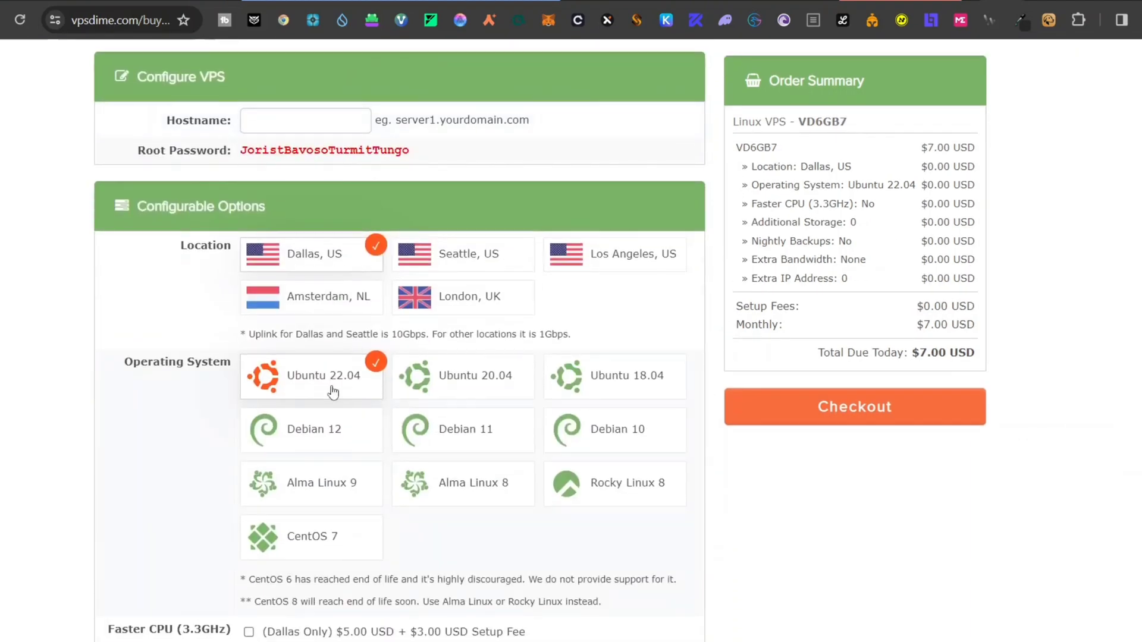
pyautogui.scroll(6, 332, 386)
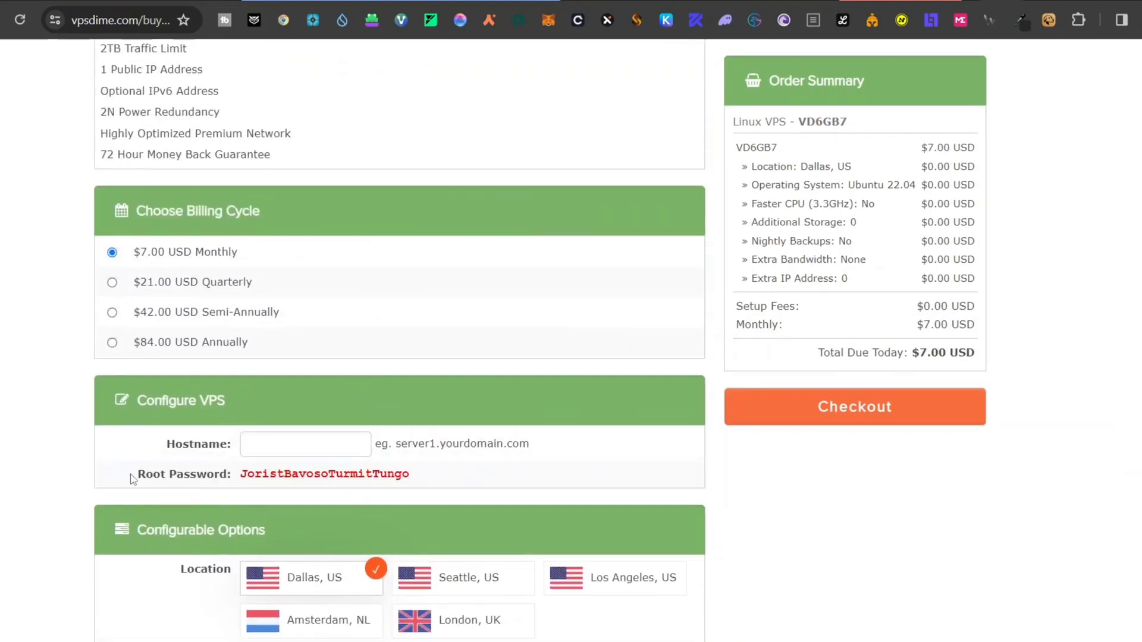
pyautogui.moveTo(130, 478); pyautogui.dragTo(430, 494)
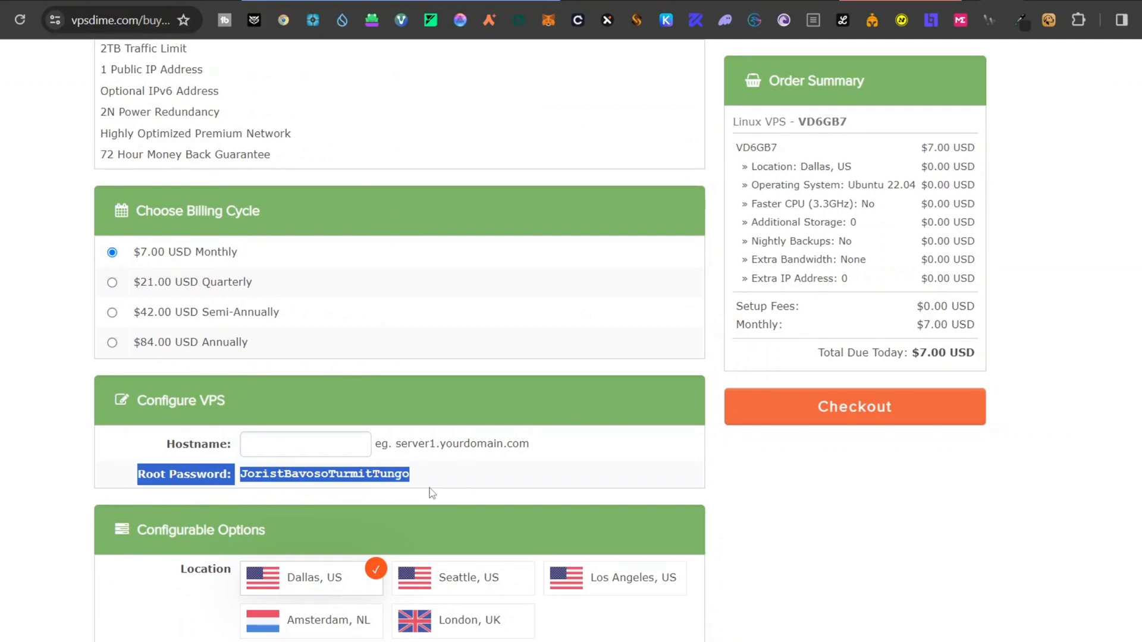
pyautogui.click(457, 479)
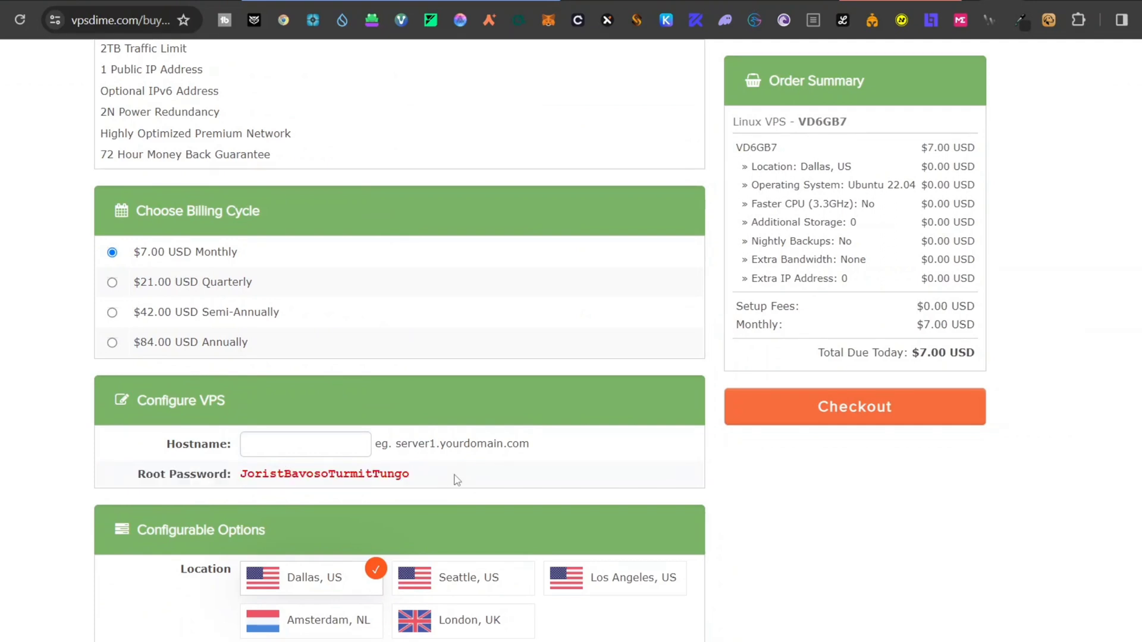
pyautogui.click(270, 443)
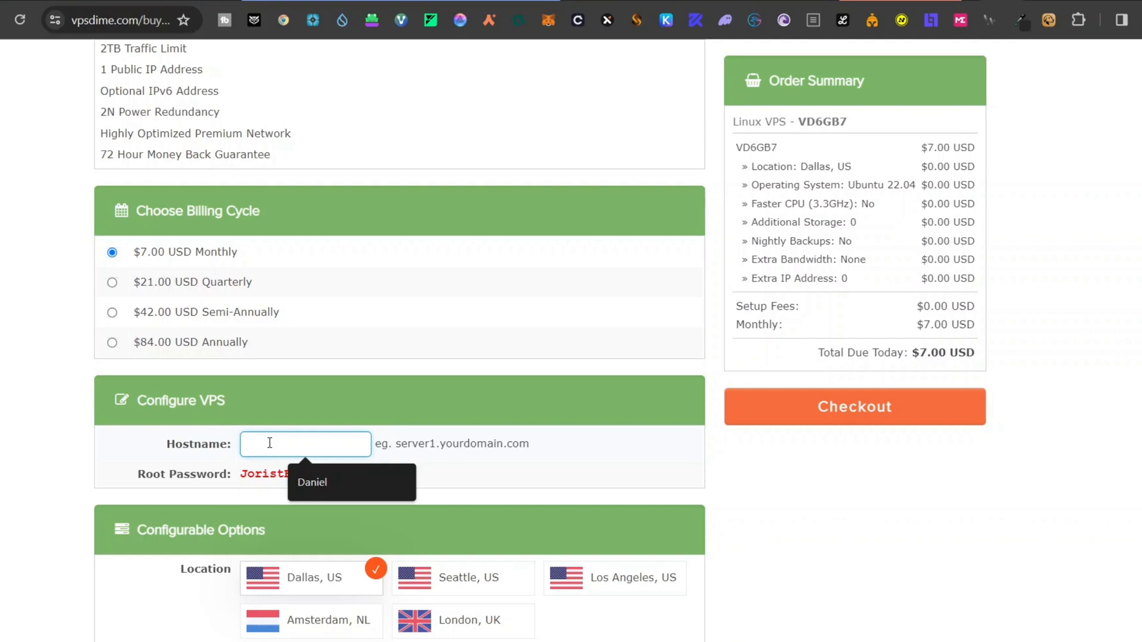
pyautogui.write('Nu')
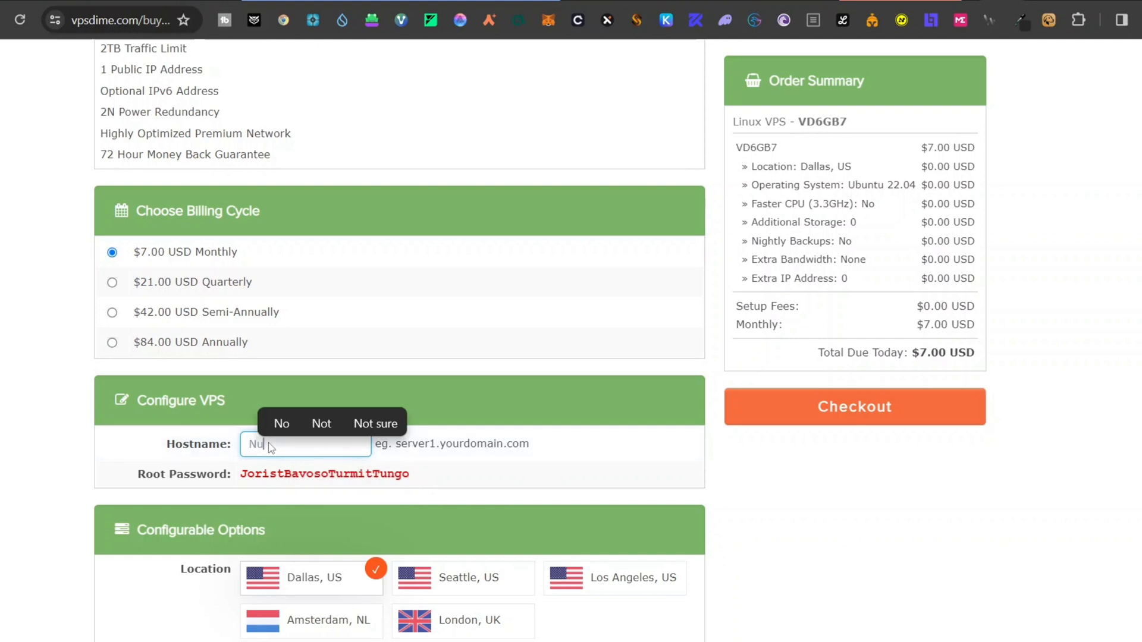
pyautogui.write('llink')
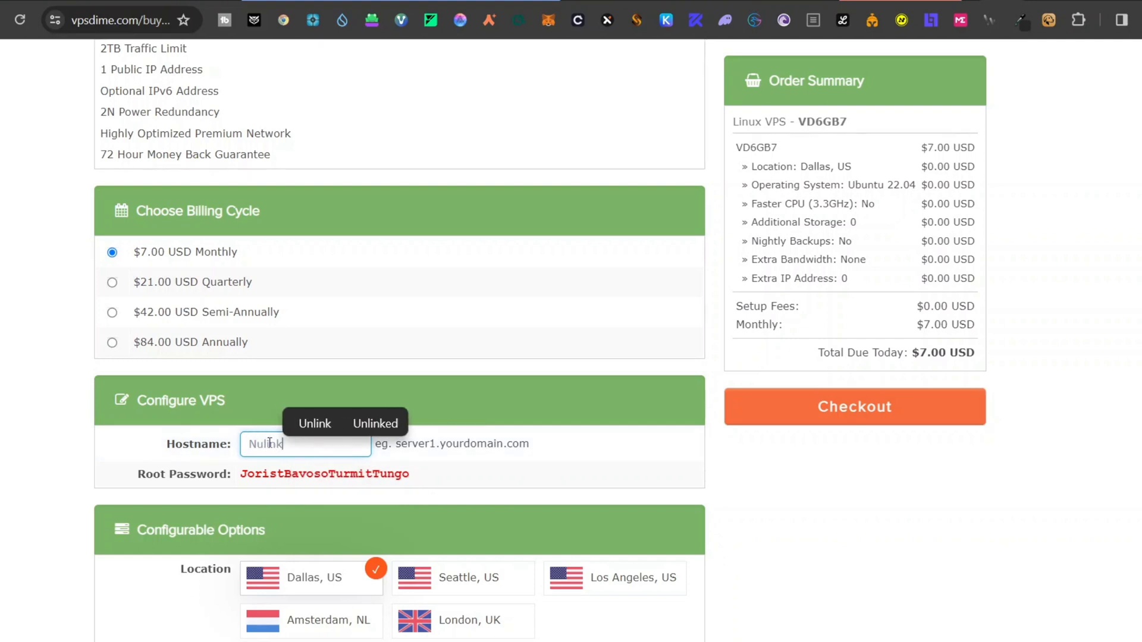
pyautogui.write(' Node')
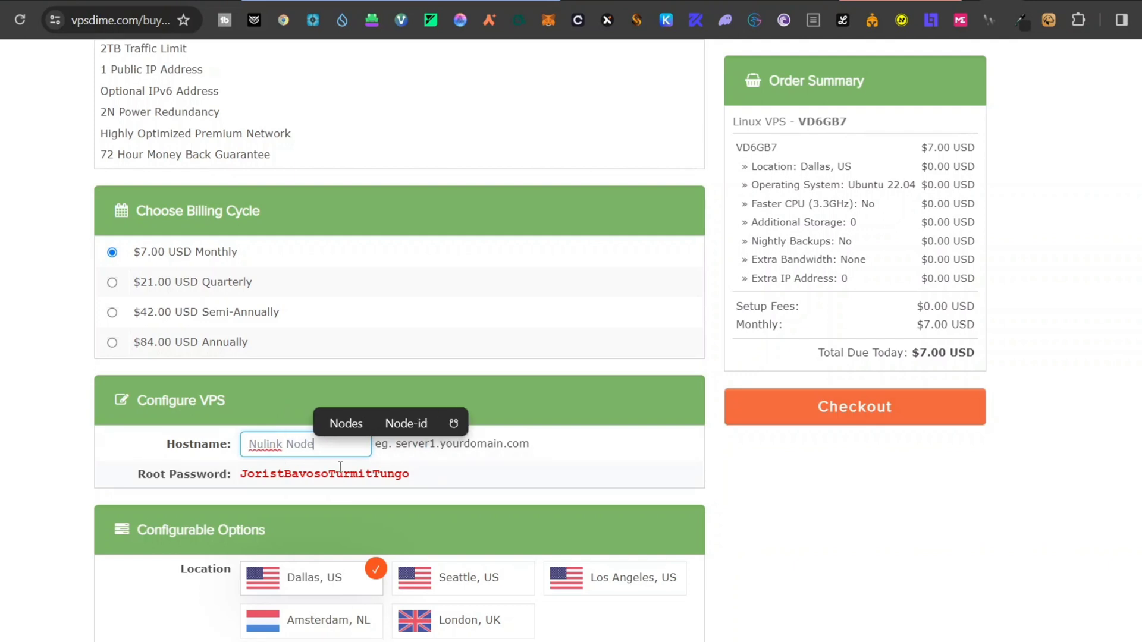
pyautogui.doubleClick(296, 448)
pyautogui.press('BackSpace')
pyautogui.press('BackSpace')
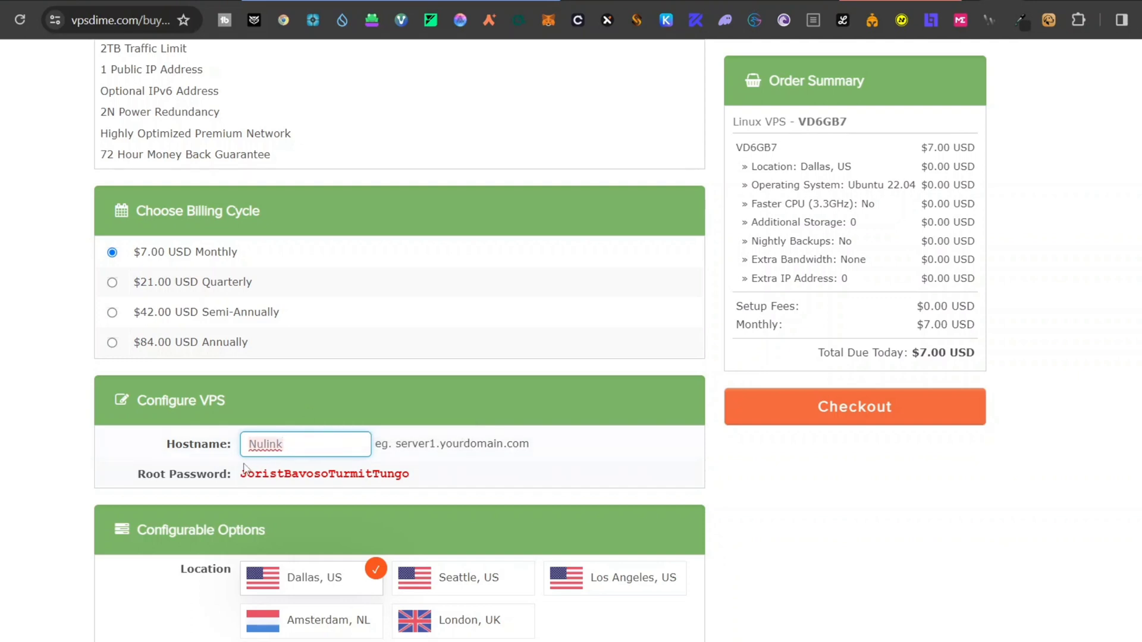
pyautogui.click(435, 472)
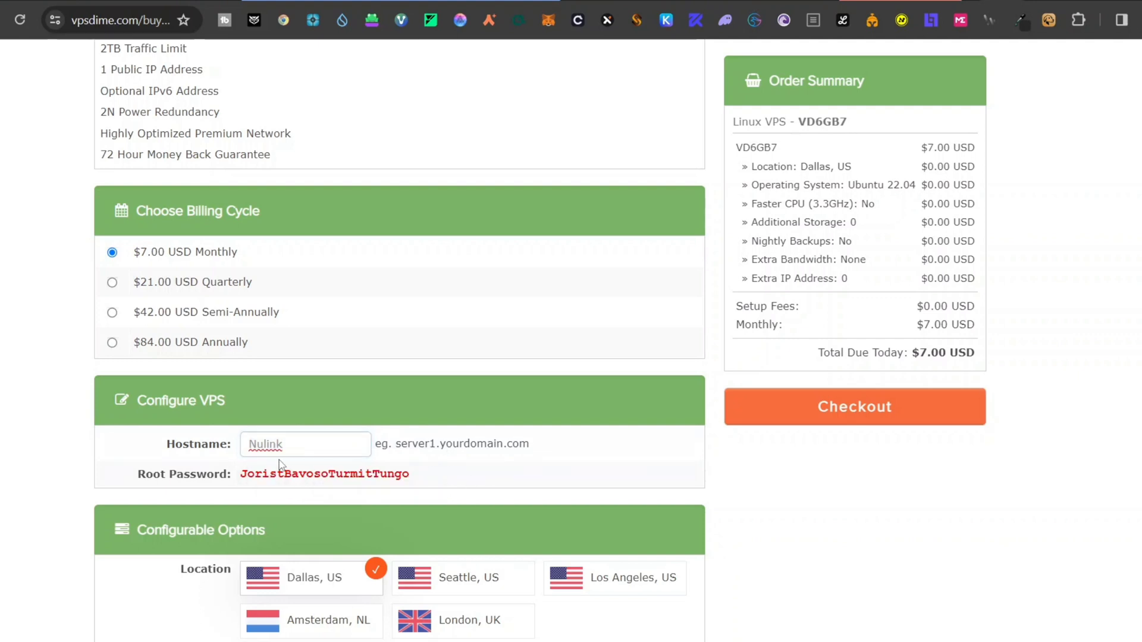
# Step: Copy the generated root password to the clipboard
pyautogui.doubleClick(258, 473)
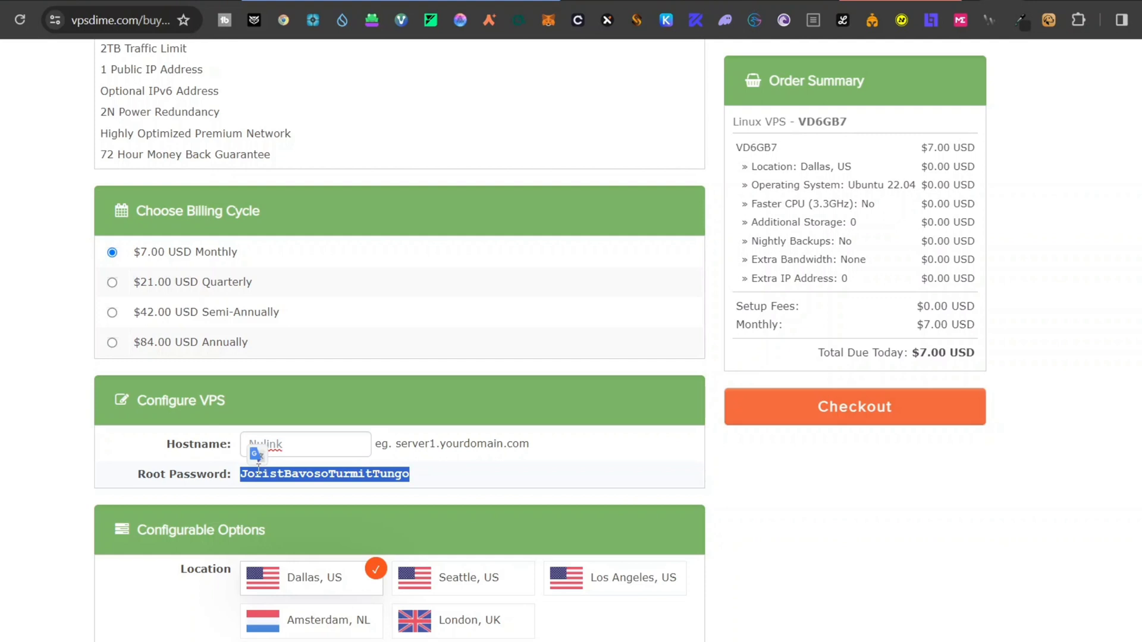
pyautogui.rightClick(258, 470)
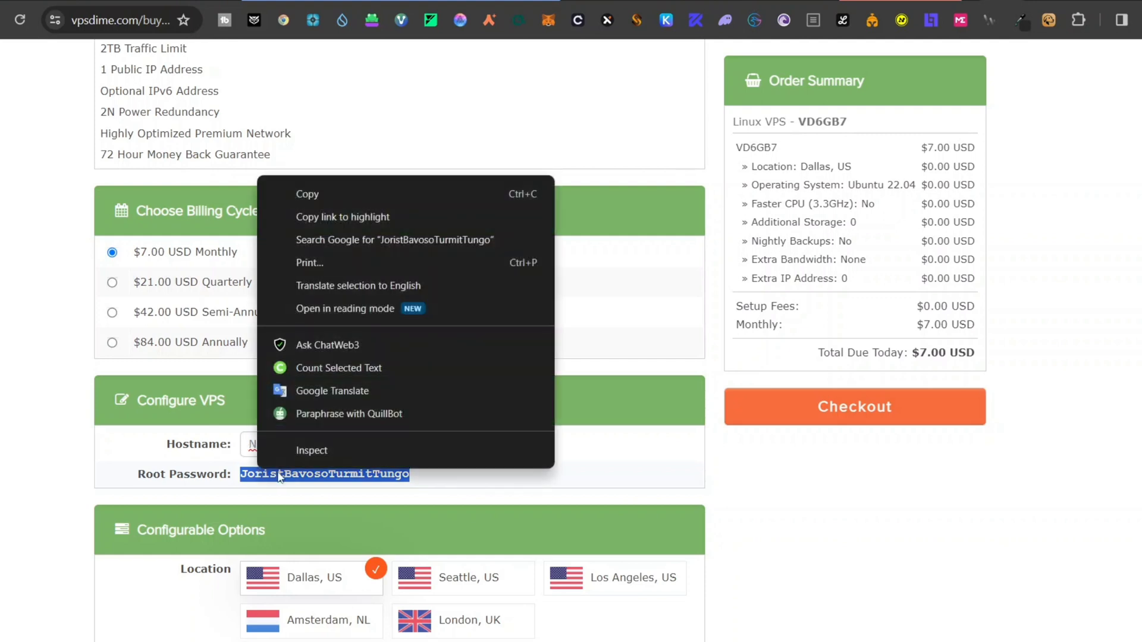
pyautogui.click(365, 195)
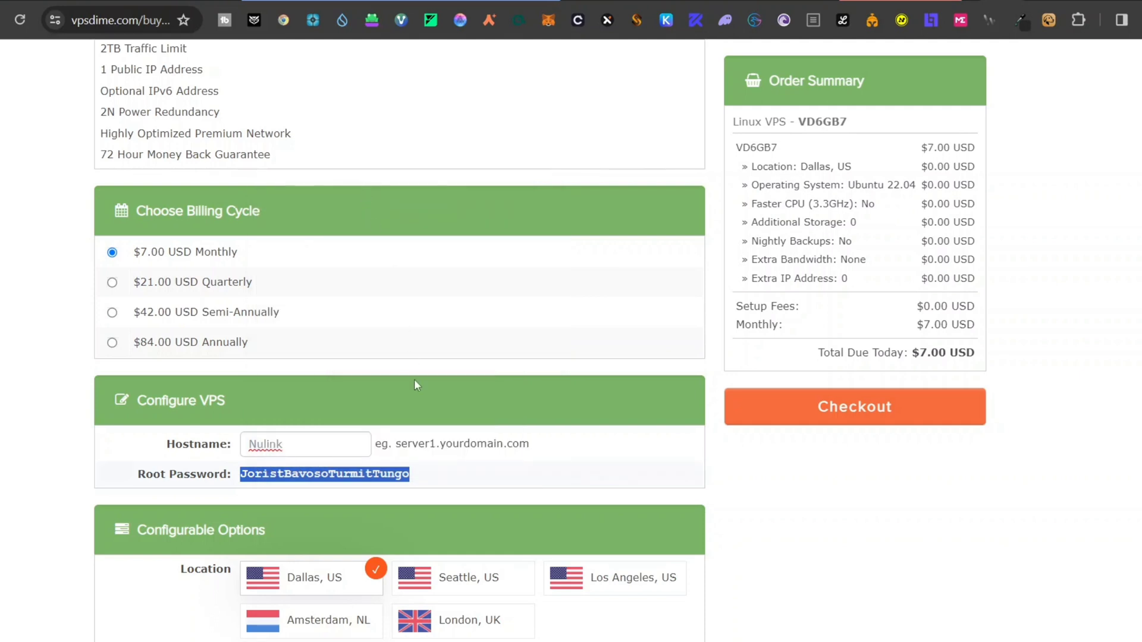
pyautogui.click(402, 472)
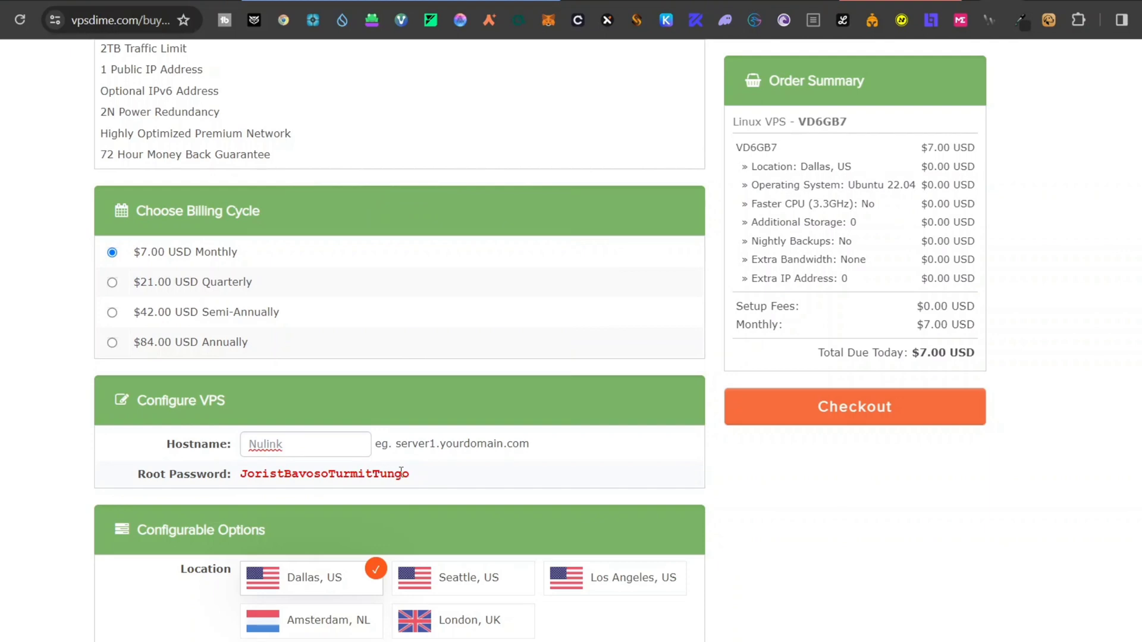
# Step: In a new Notepad tab, write 'Nulink Node' and a 'Password:' line with the pasted root password
pyautogui.hotkey('alt', 'Tab')
pyautogui.click(420, 16)
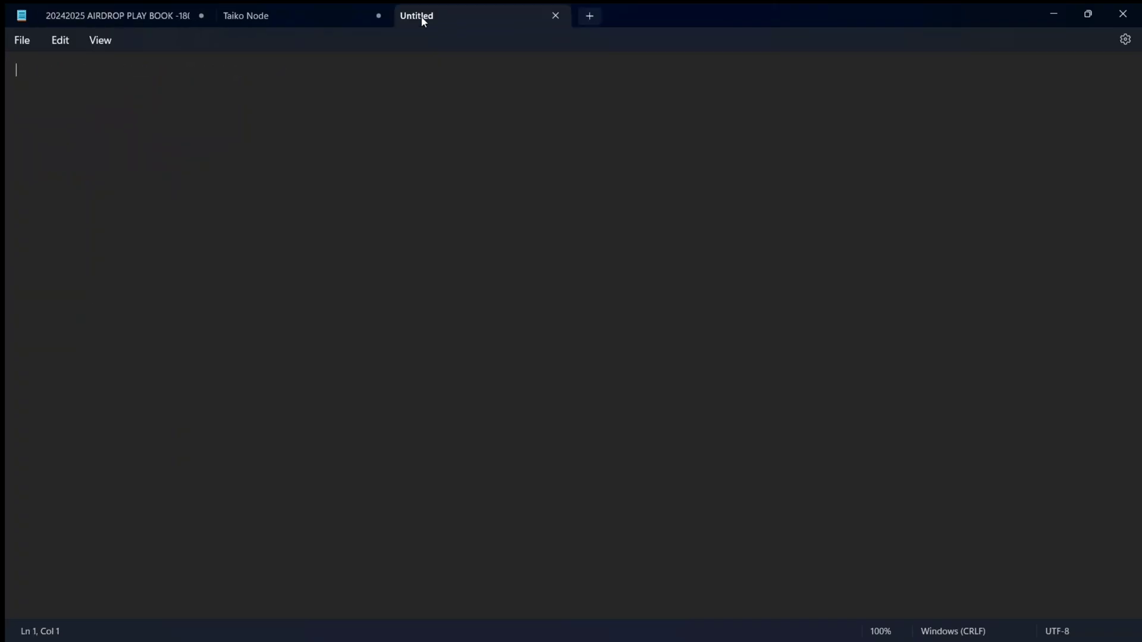
pyautogui.write('Nulink ')
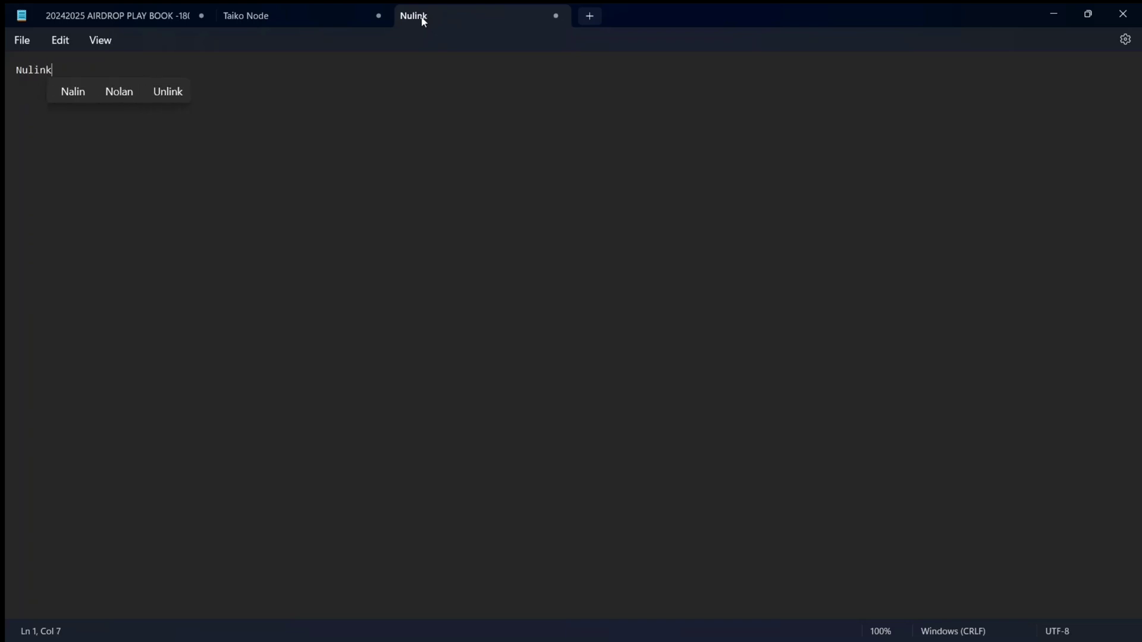
pyautogui.write('Node')
pyautogui.press('Return')
pyautogui.press('Return')
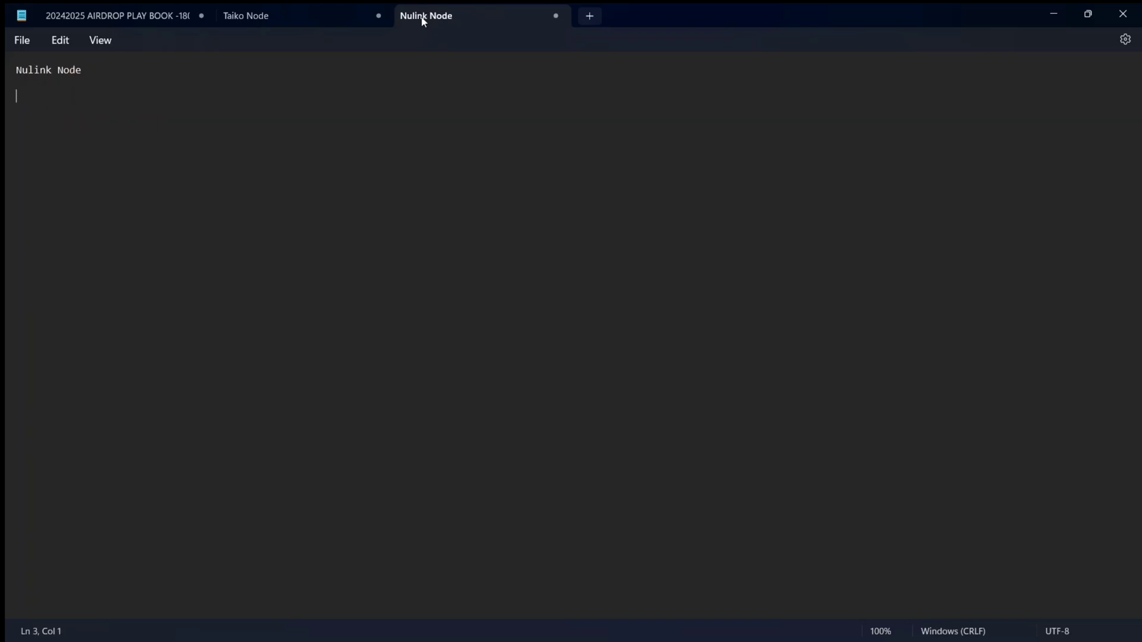
pyautogui.write('Pass')
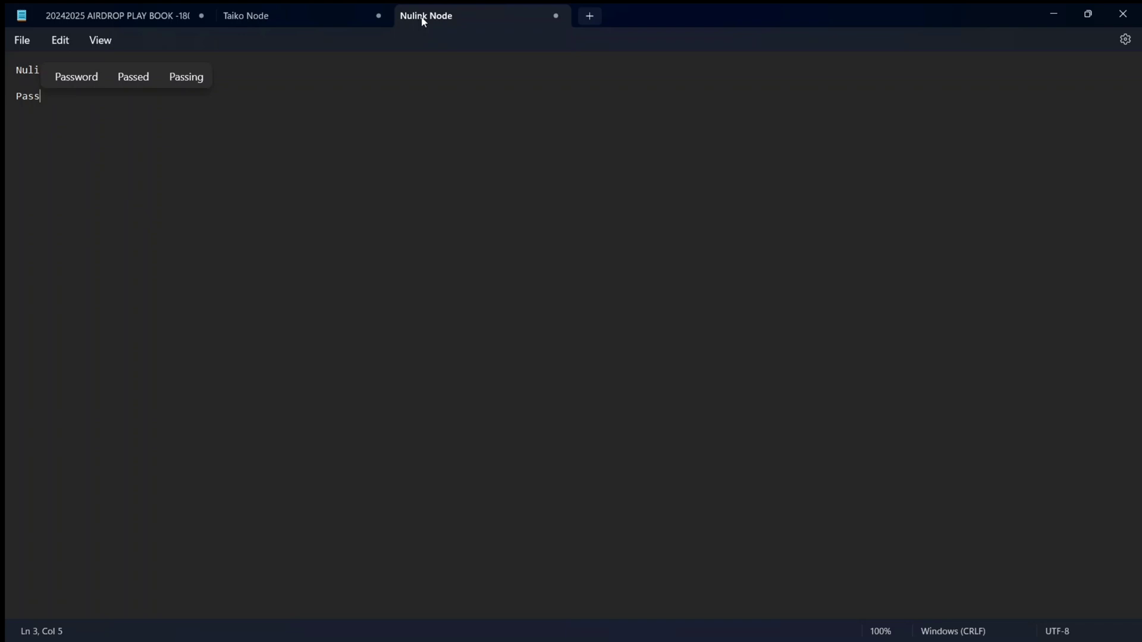
pyautogui.write('word:')
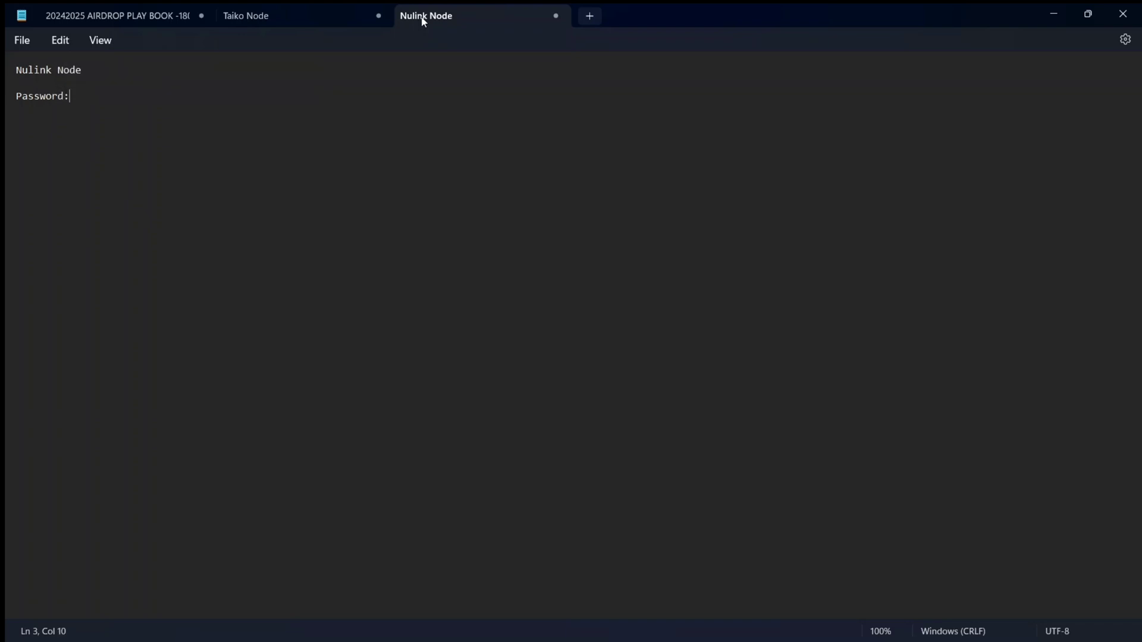
pyautogui.hotkey('ctrl', 'v')
pyautogui.hotkey('alt', 'Tab')
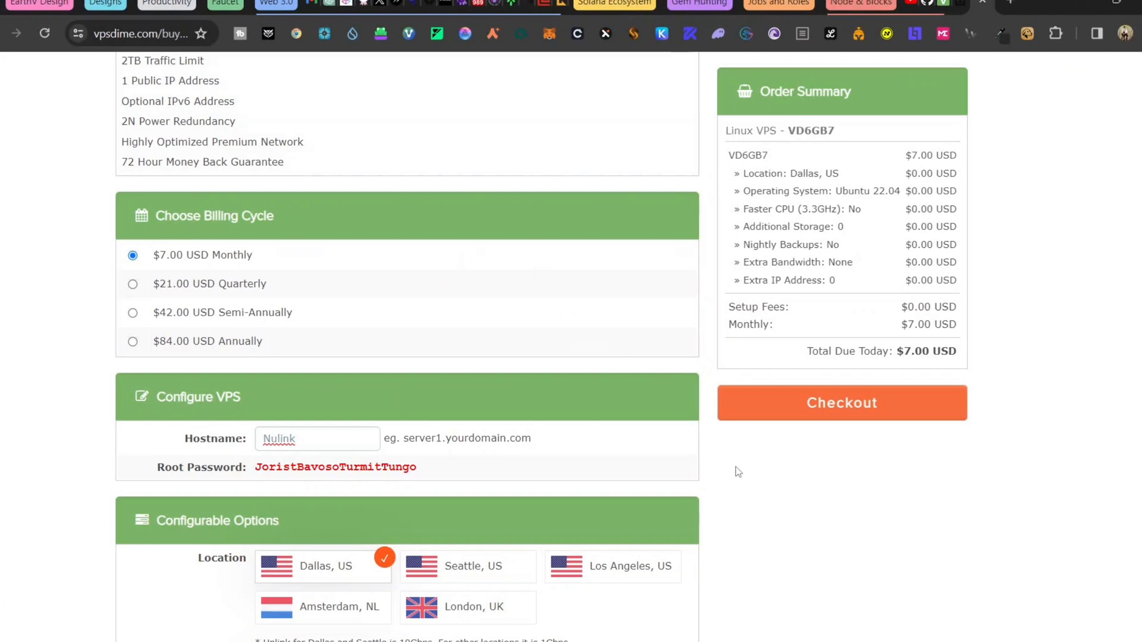
# Step: Check out the Nulink VPS and confirm the root password has been noted
pyautogui.click(804, 417)
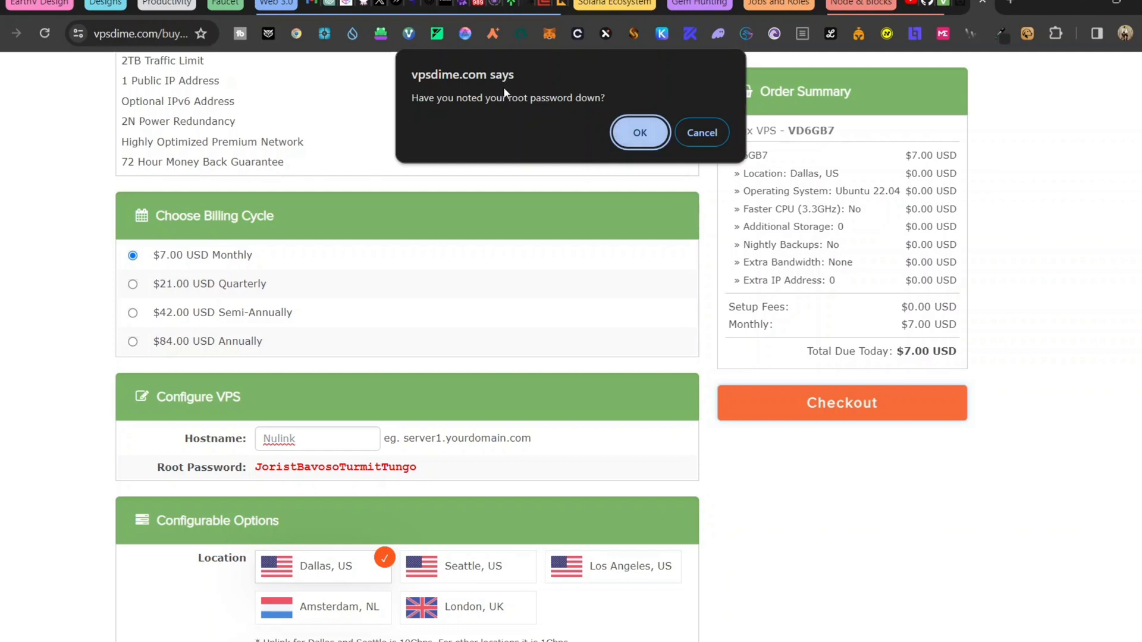
pyautogui.click(627, 126)
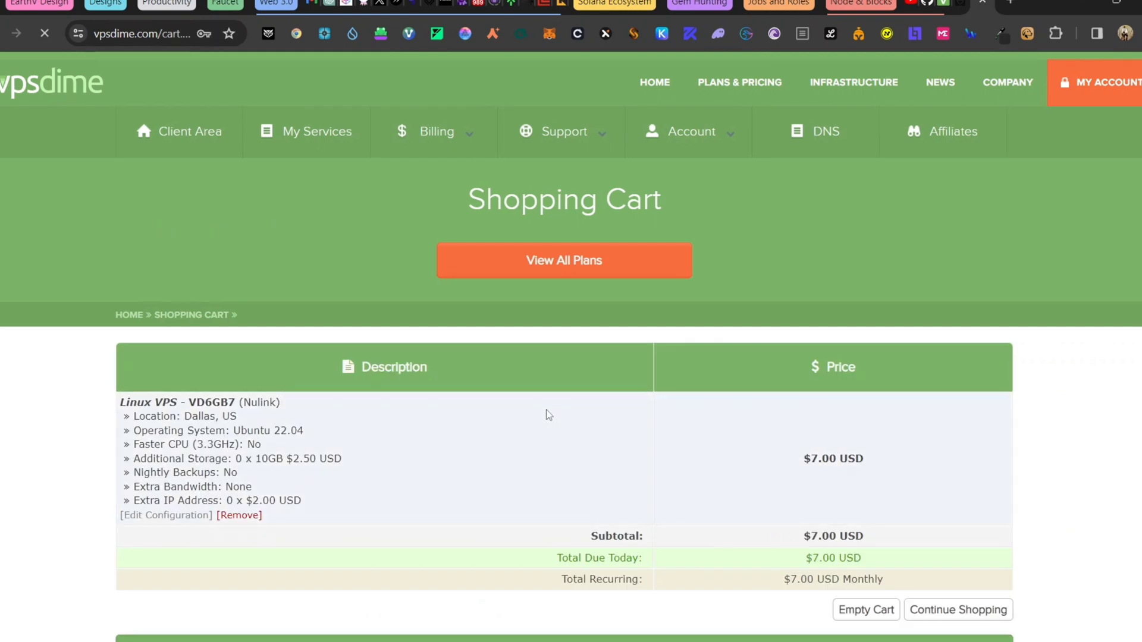
# Step: Review the cart and its $7.00 USD monthly recurring price
pyautogui.scroll(-5, 549, 415)
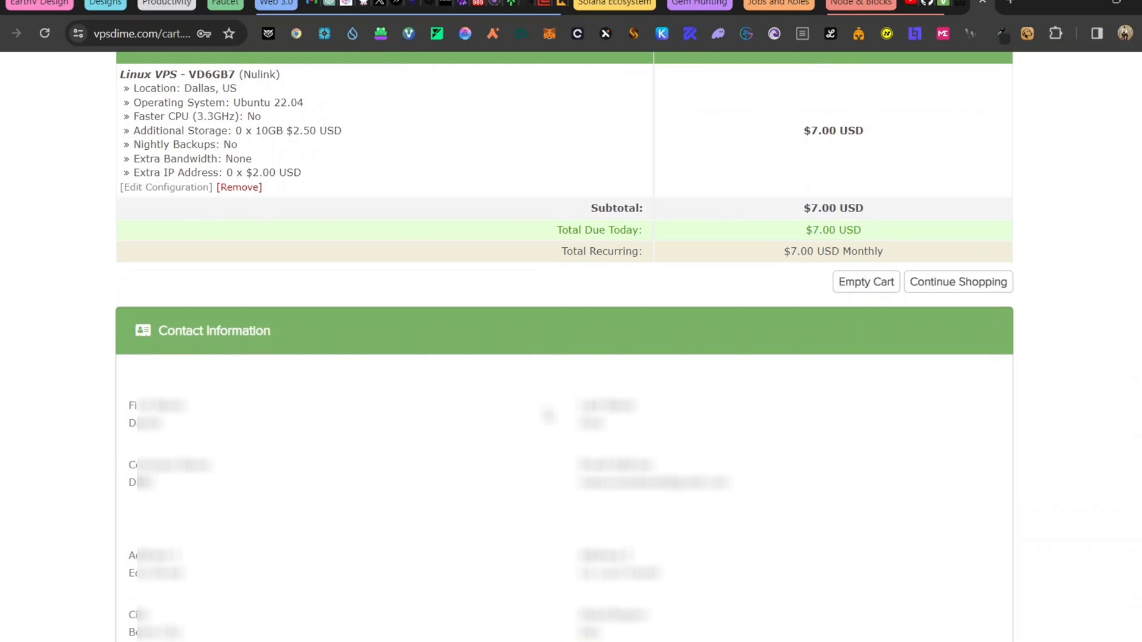
pyautogui.scroll(2, 548, 415)
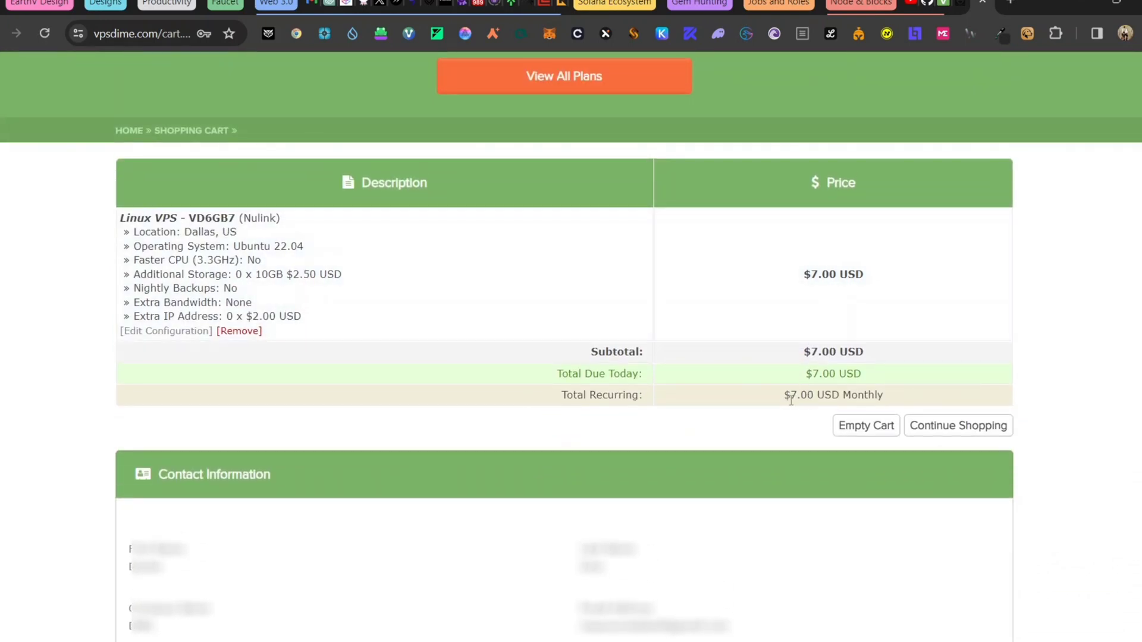
pyautogui.moveTo(783, 398); pyautogui.dragTo(905, 396)
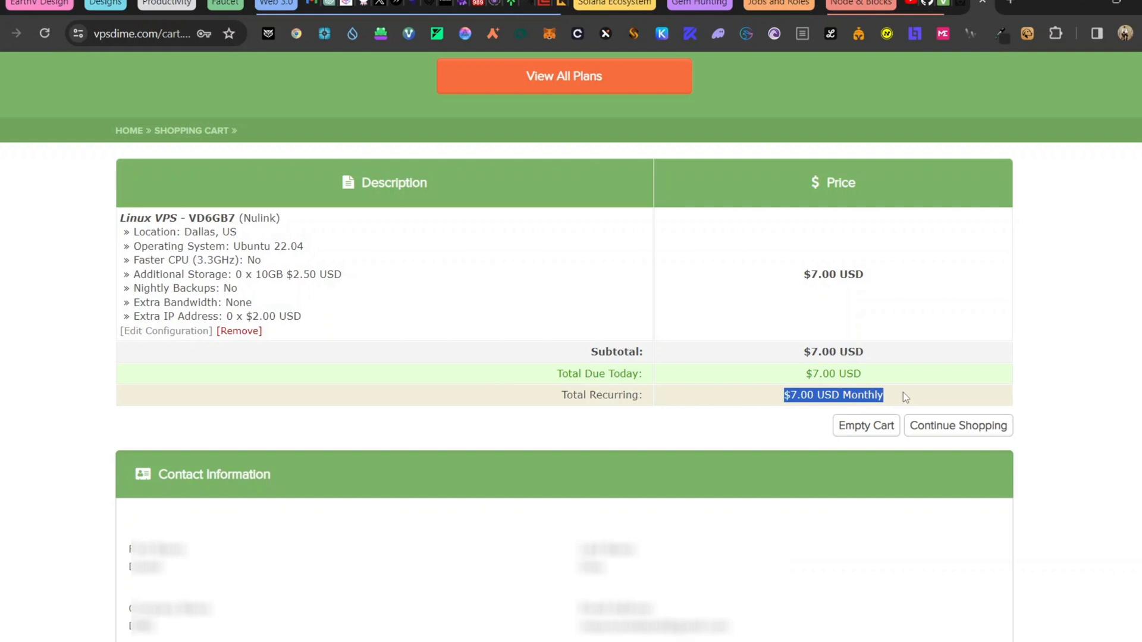
pyautogui.click(905, 396)
pyautogui.scroll(-5, 905, 396)
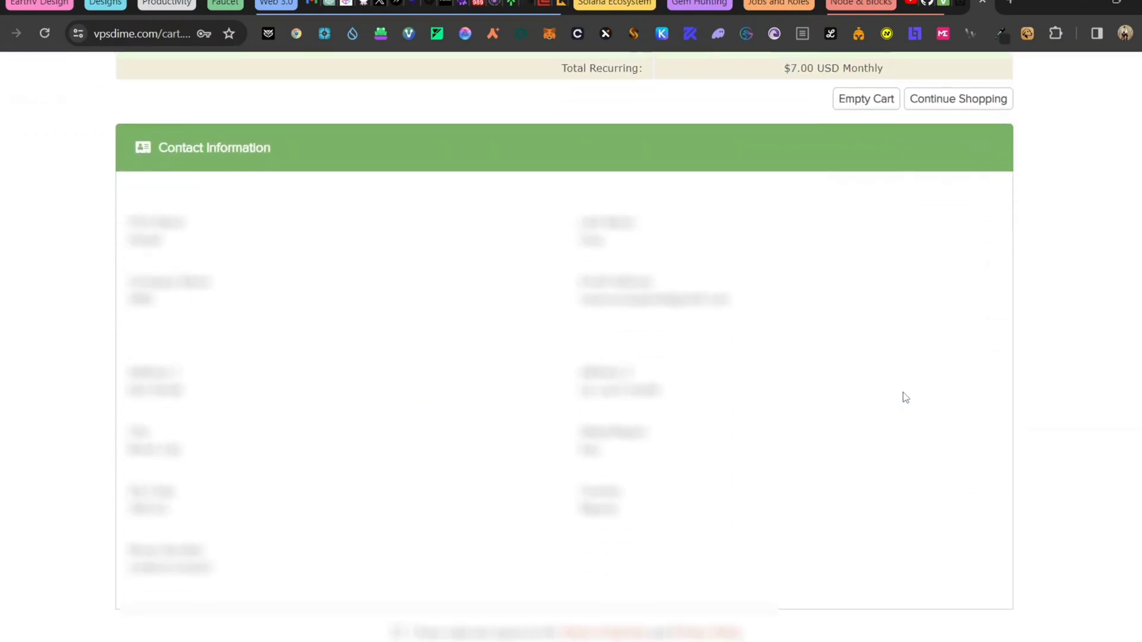
pyautogui.scroll(-3, 903, 393)
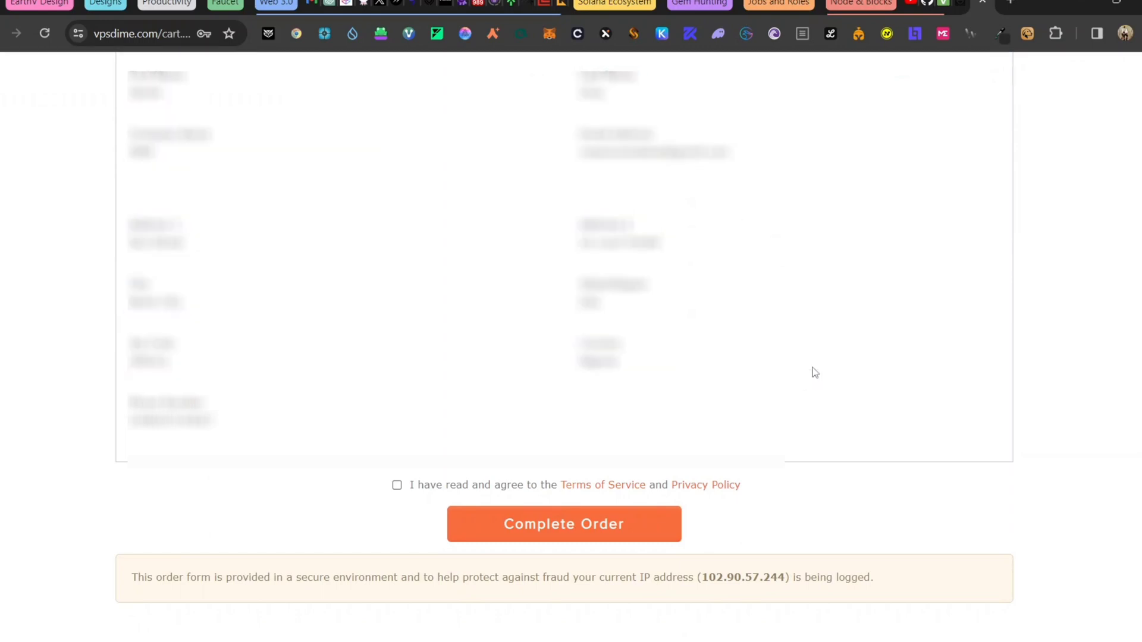
pyautogui.scroll(5, 813, 370)
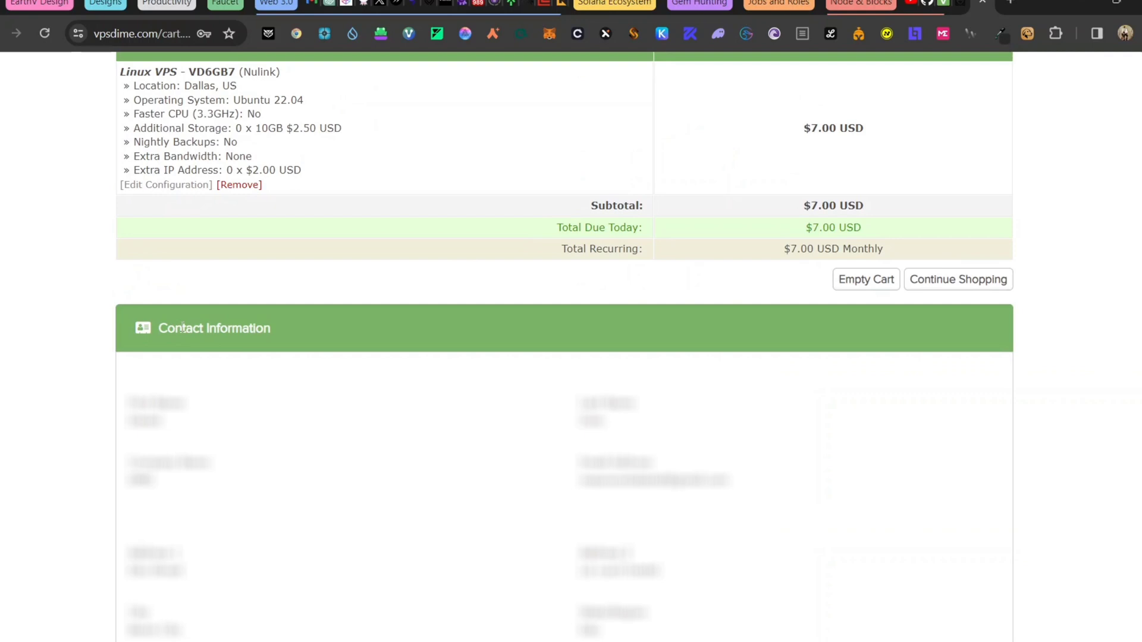
# Step: Check the contact information, accept the Terms of Service and Privacy Policy, and complete the order
pyautogui.moveTo(161, 328); pyautogui.dragTo(379, 336)
pyautogui.click(380, 337)
pyautogui.scroll(-10, 380, 337)
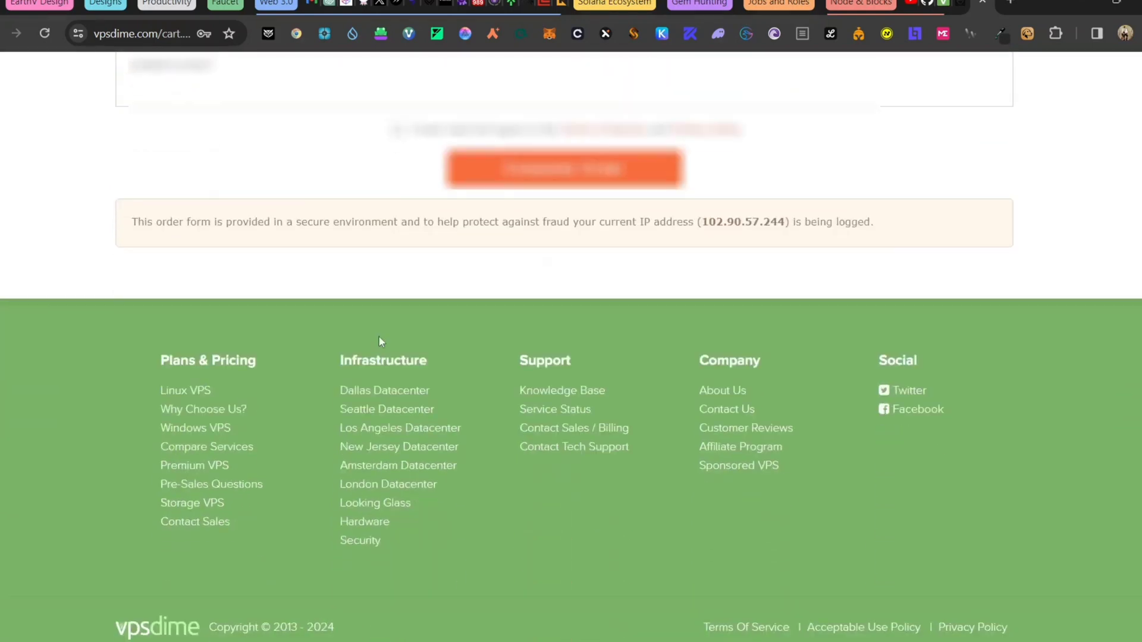
pyautogui.scroll(2, 393, 336)
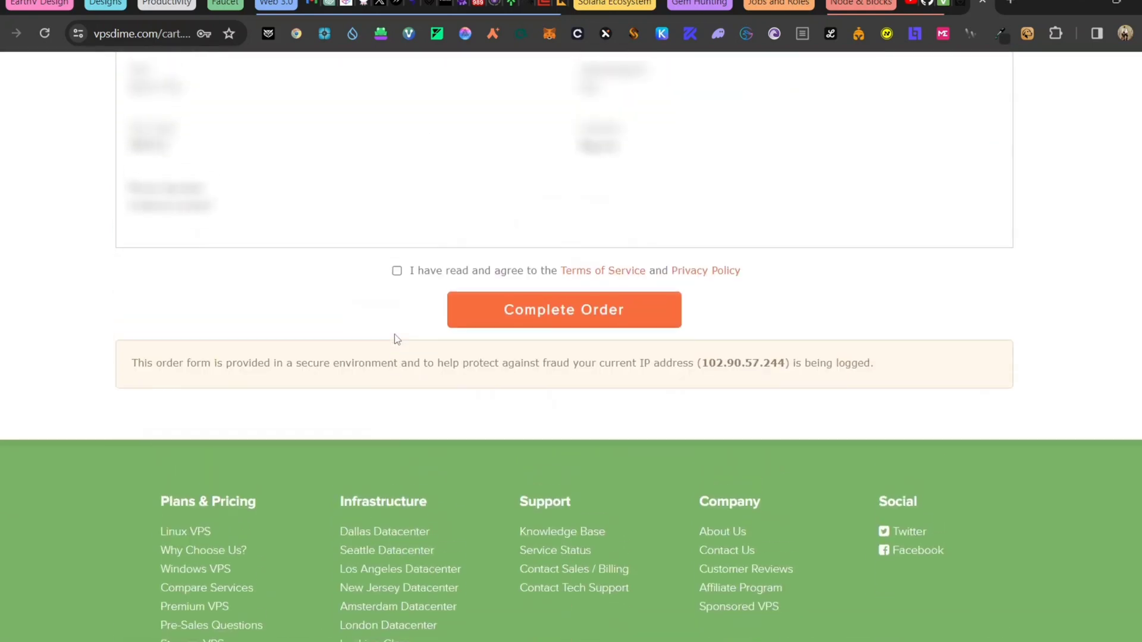
pyautogui.click(397, 276)
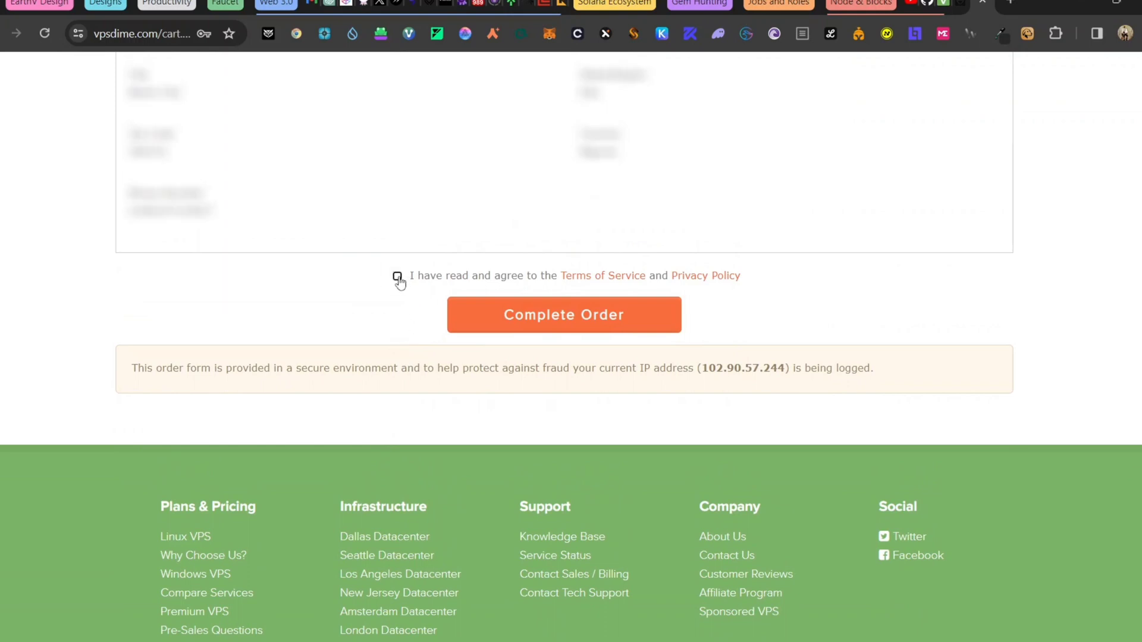
pyautogui.click(481, 308)
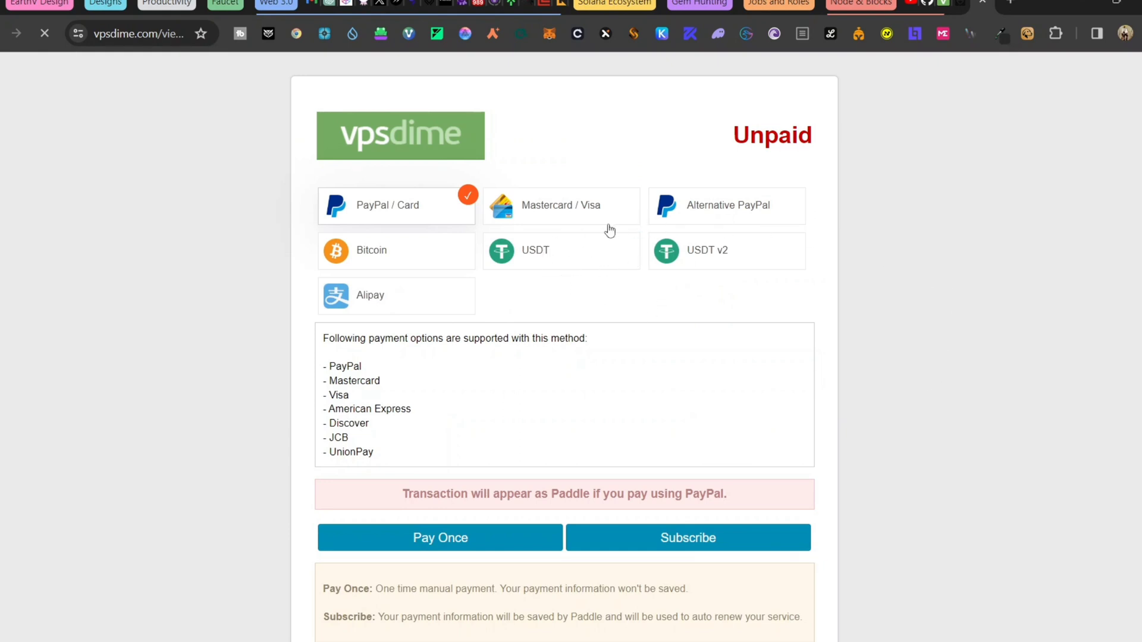
# Step: Choose USDT as the invoice payment method and scroll down to its payment details
pyautogui.click(584, 256)
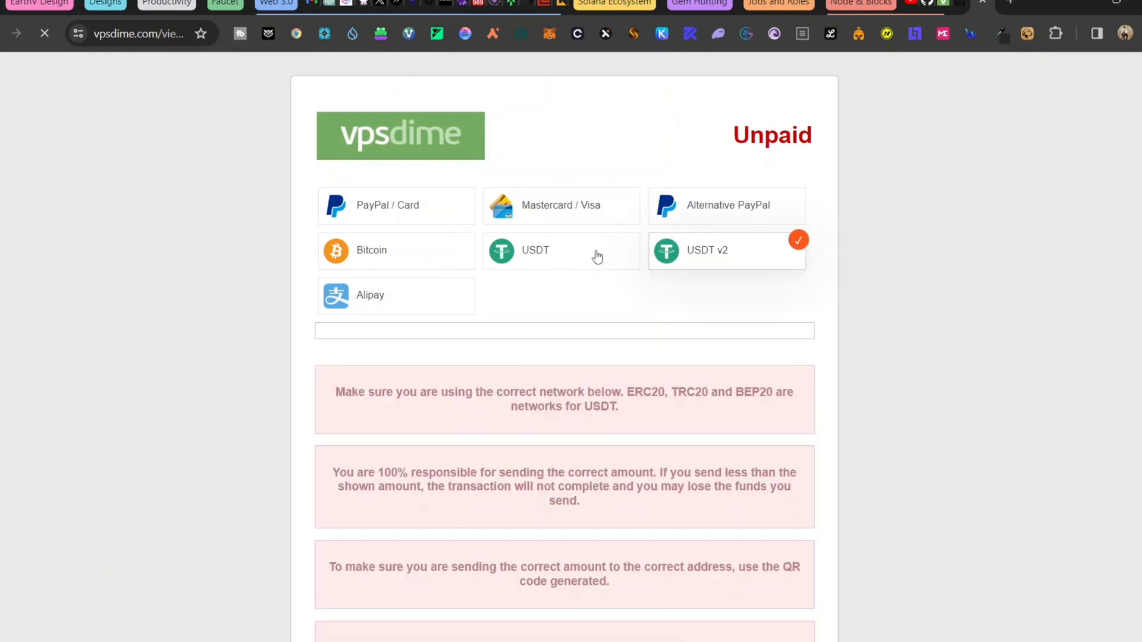
pyautogui.scroll(-4, 540, 288)
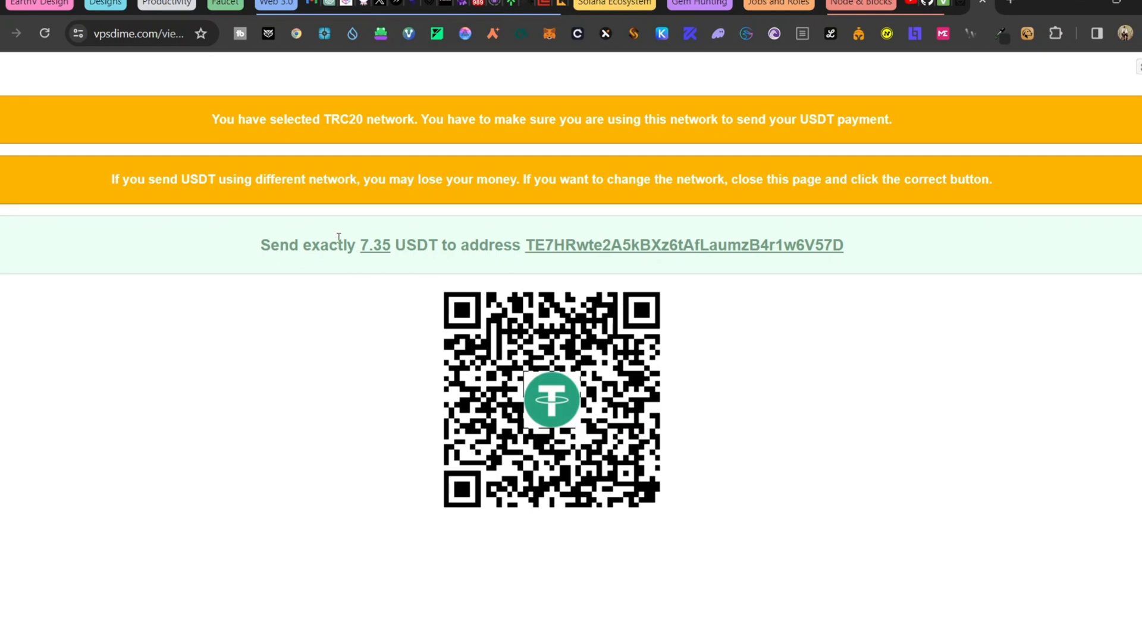
pyautogui.moveTo(339, 238); pyautogui.dragTo(878, 247)
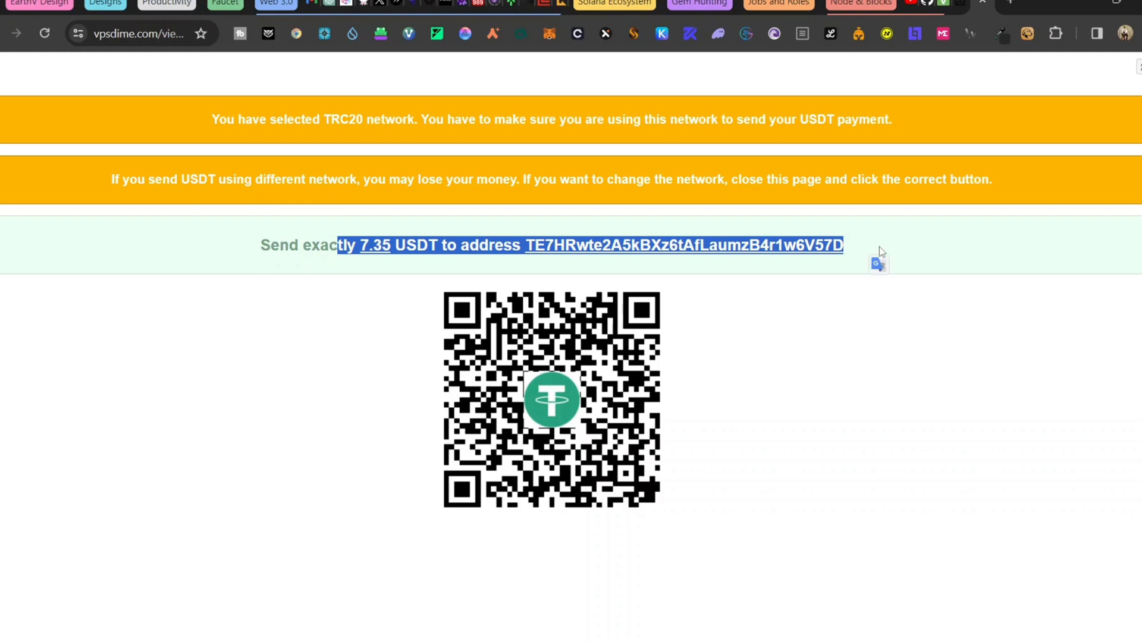
pyautogui.click(879, 247)
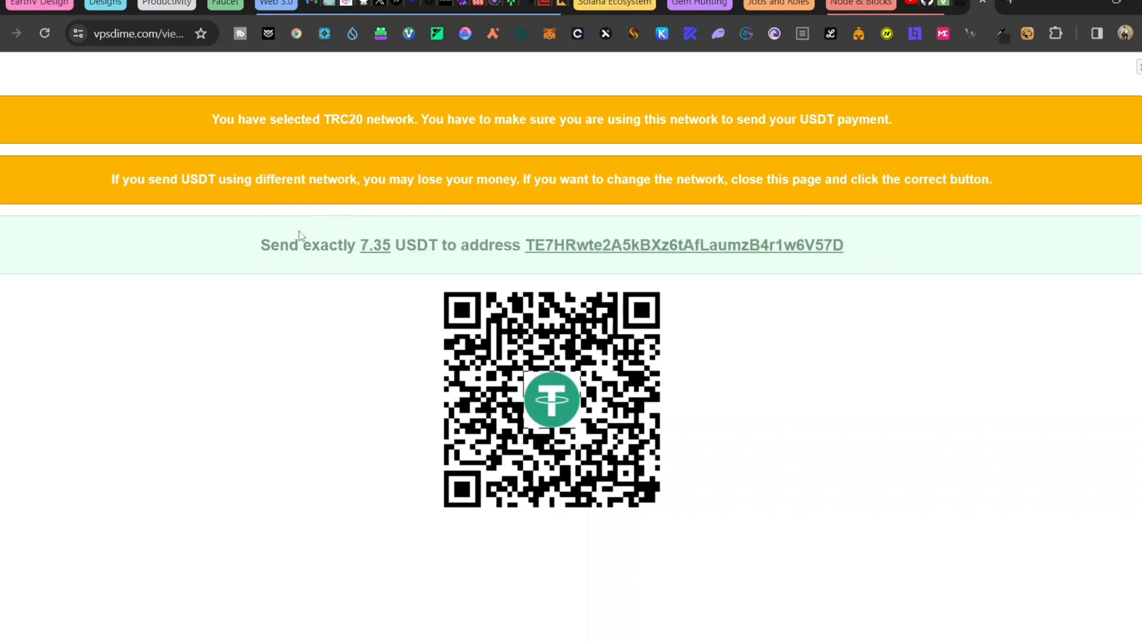
pyautogui.moveTo(258, 245); pyautogui.dragTo(1050, 251)
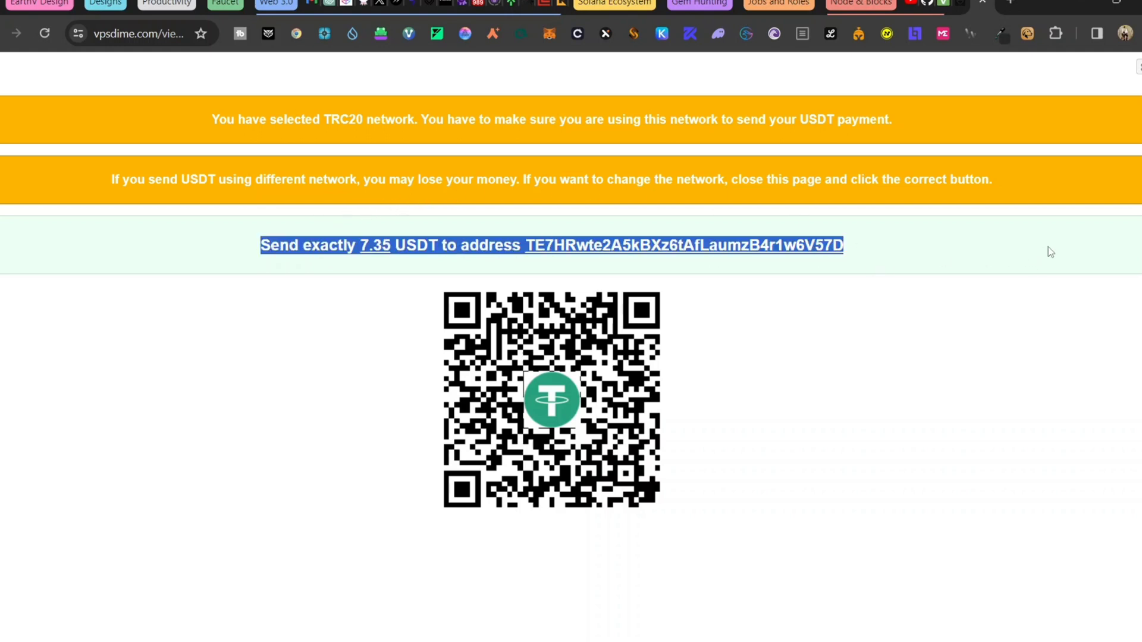
pyautogui.click(1051, 247)
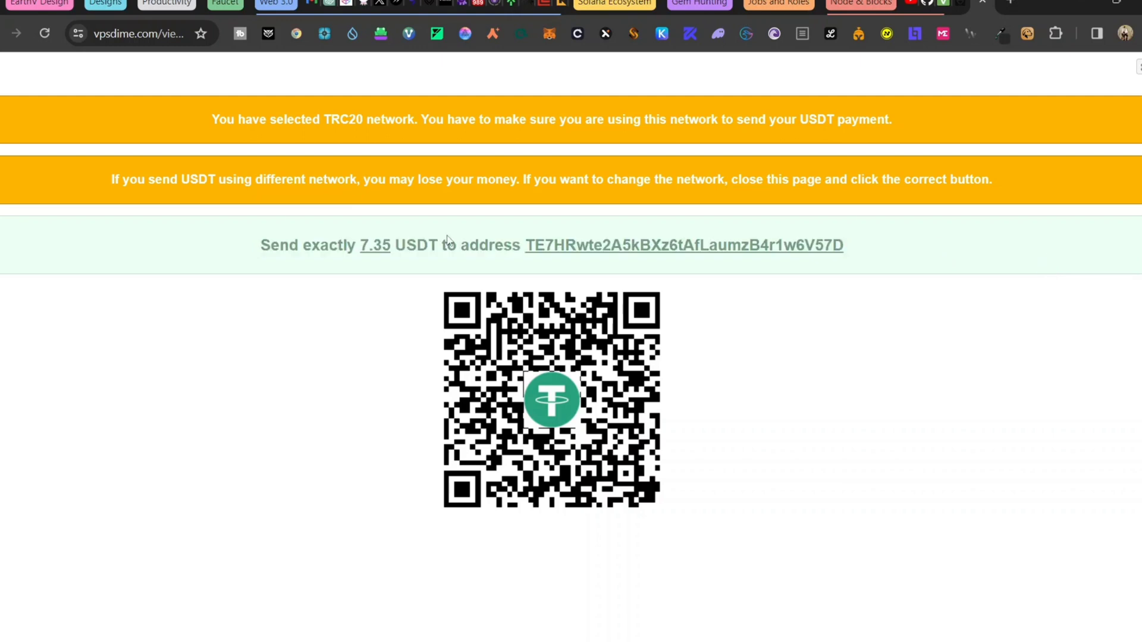
pyautogui.moveTo(263, 252); pyautogui.dragTo(971, 245)
pyautogui.click(975, 244)
pyautogui.moveTo(251, 237); pyautogui.dragTo(951, 236)
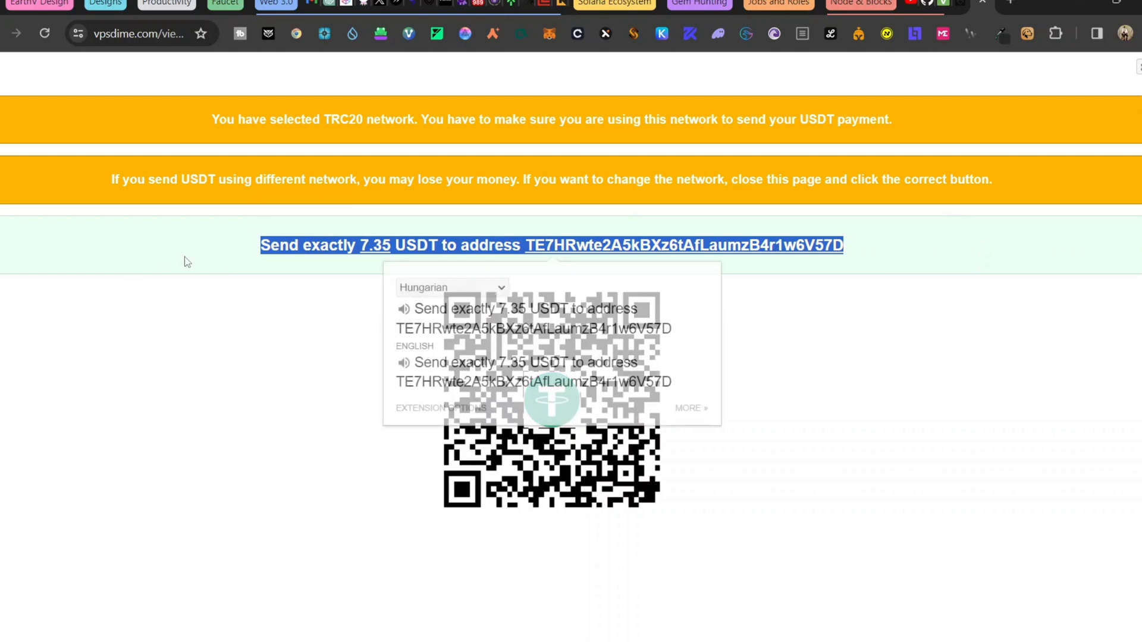
pyautogui.click(225, 246)
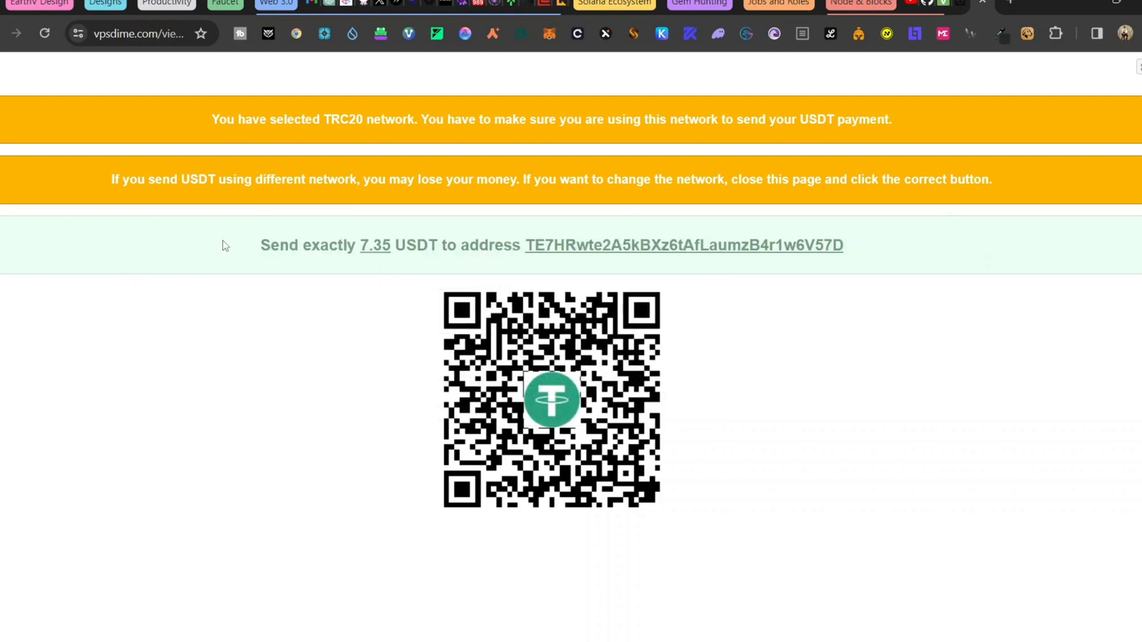
pyautogui.moveTo(225, 245); pyautogui.dragTo(940, 244)
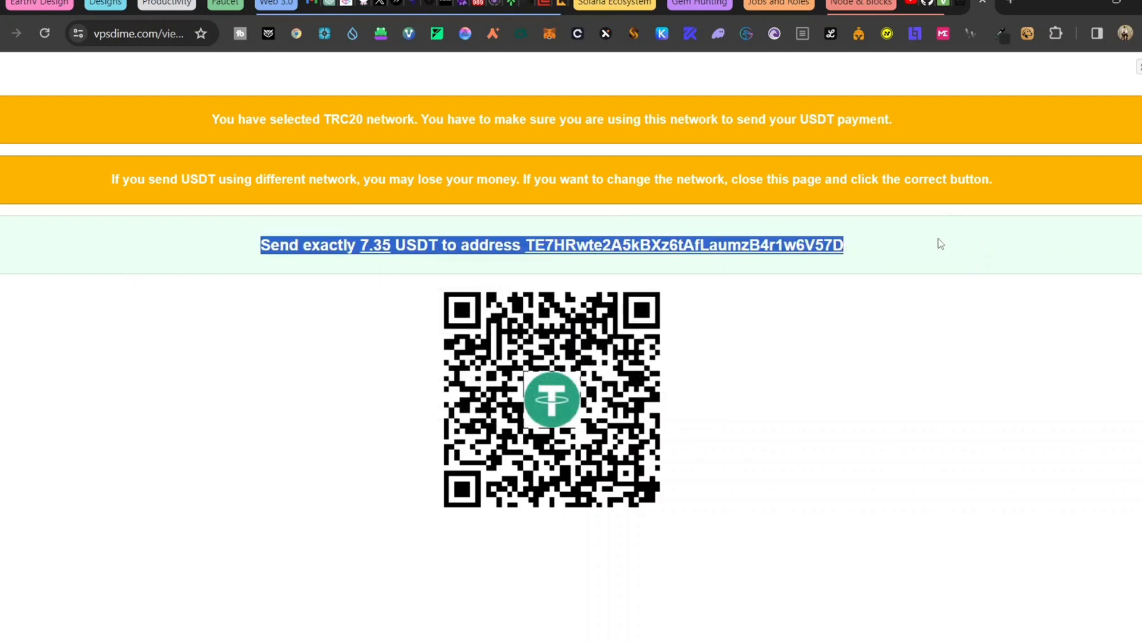
pyautogui.click(938, 240)
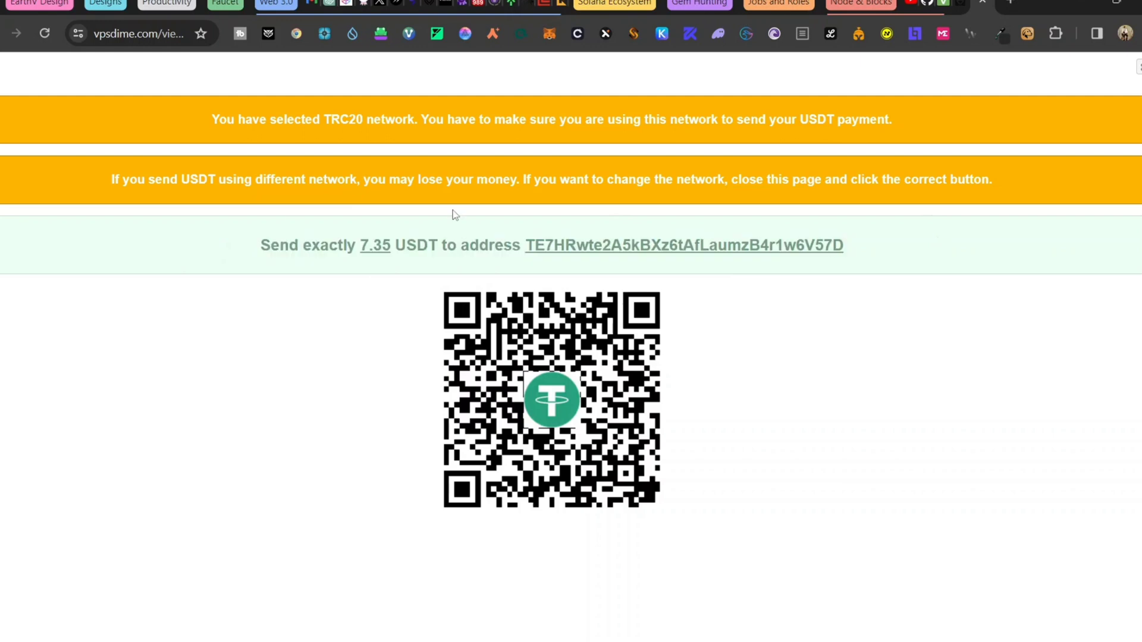
# Step: Open VPSDime's Invoice Payment Confirmation email in Gmail and highlight its greeting lines
pyautogui.hotkey('ctrl', 'w')
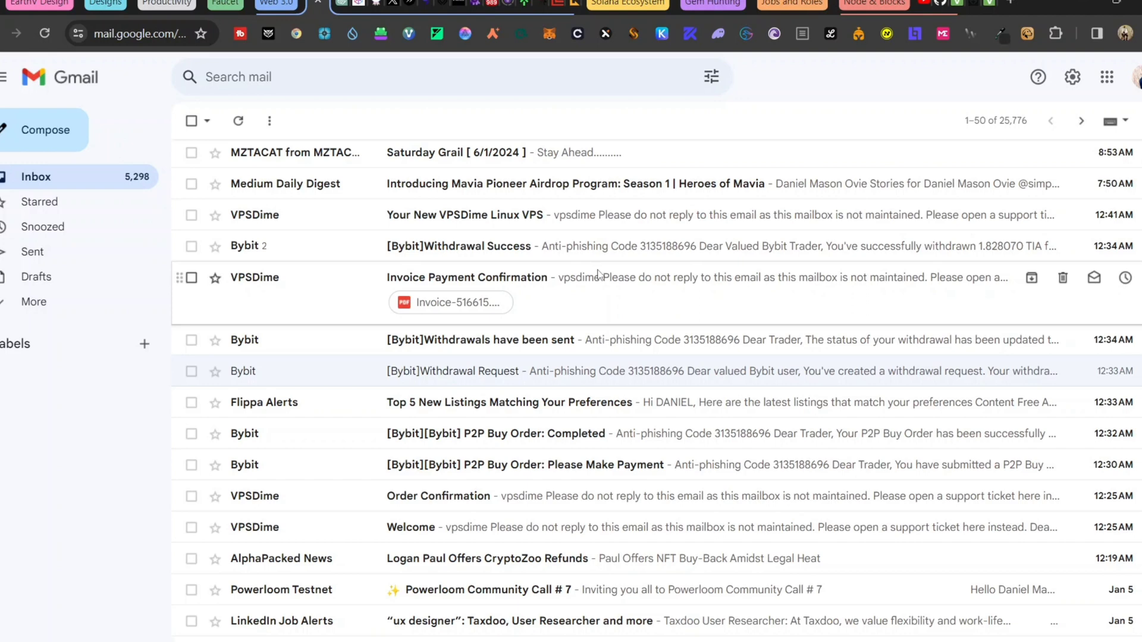
pyautogui.click(599, 275)
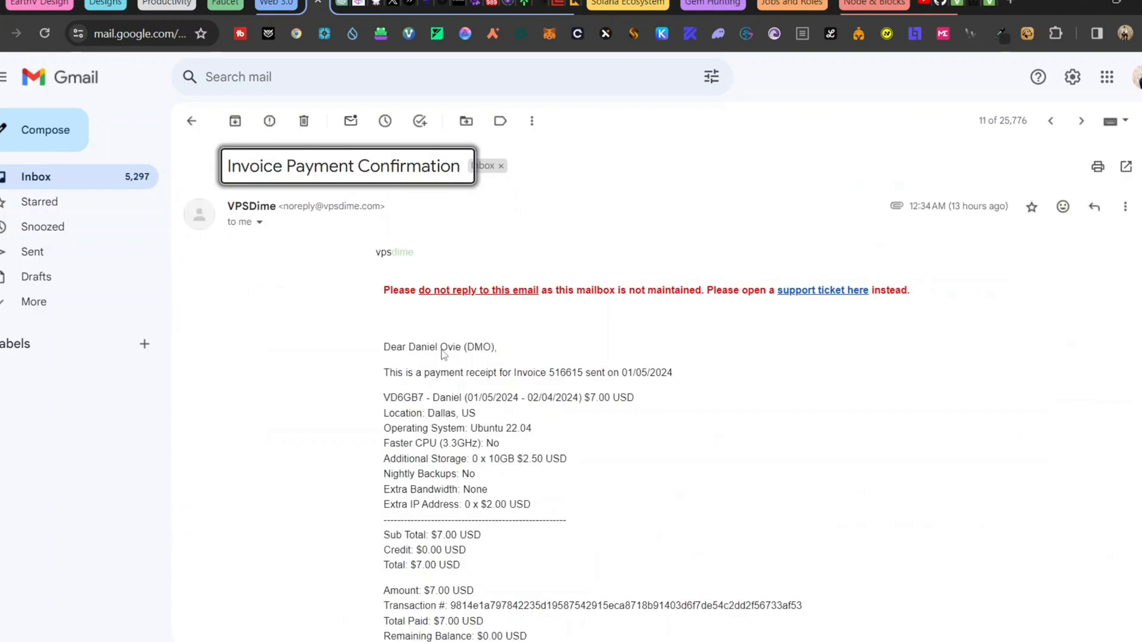
pyautogui.moveTo(383, 347); pyautogui.dragTo(636, 368)
pyautogui.click(637, 367)
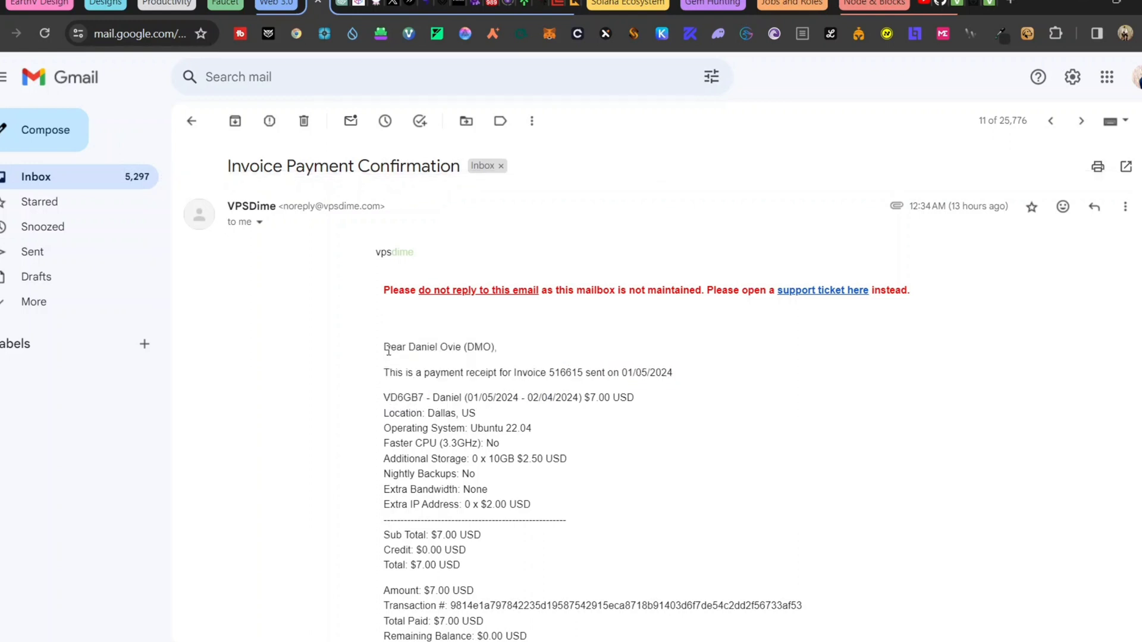
# Step: Highlight the receipt's VD6GB7 plan, location and server specification lines
pyautogui.scroll(-2, 392, 344)
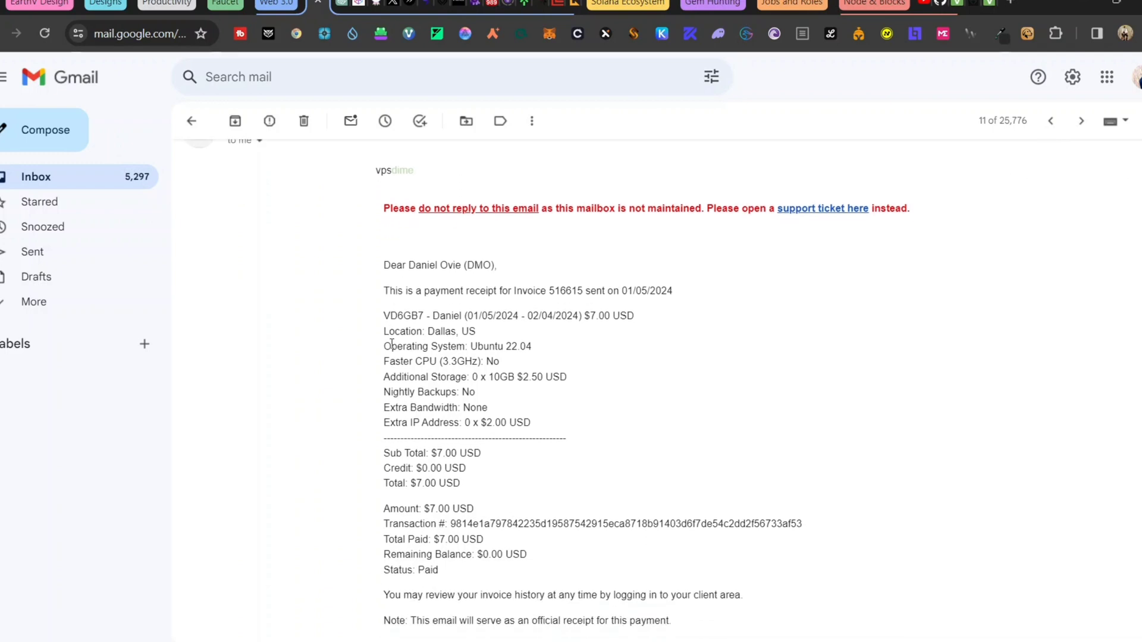
pyautogui.moveTo(381, 312); pyautogui.dragTo(641, 332)
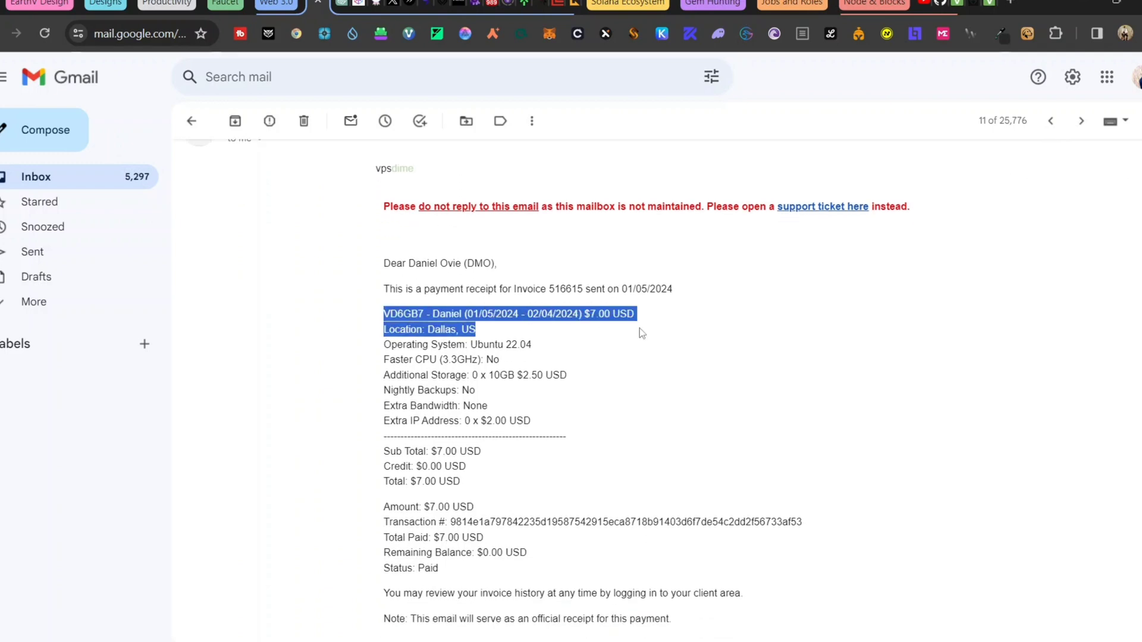
pyautogui.click(654, 331)
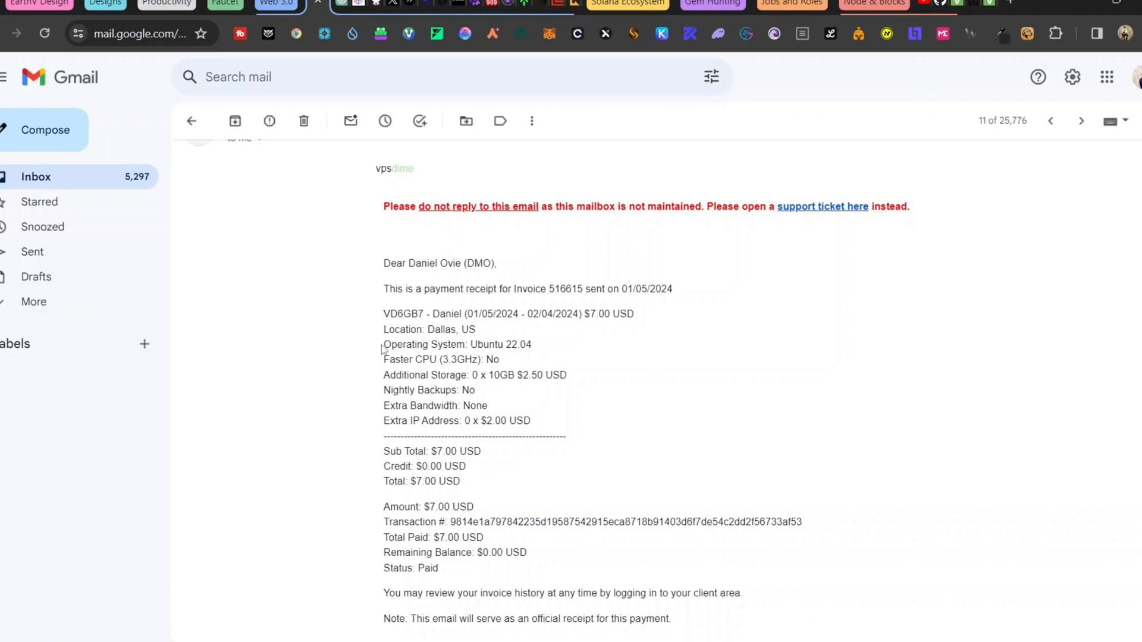
pyautogui.moveTo(383, 344); pyautogui.dragTo(543, 418)
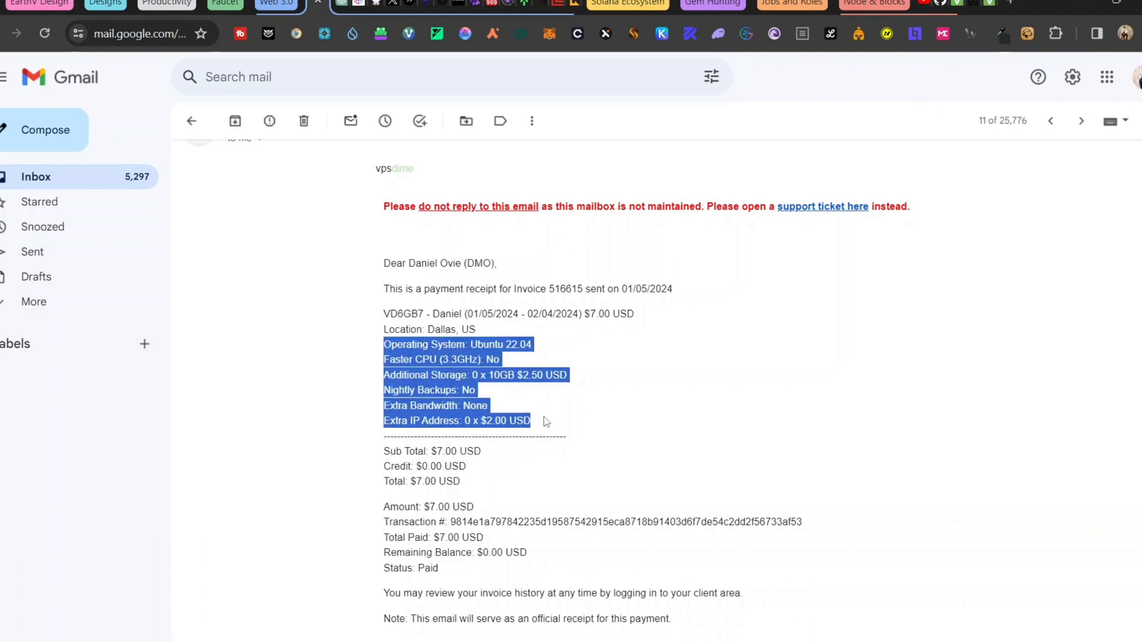
pyautogui.click(544, 418)
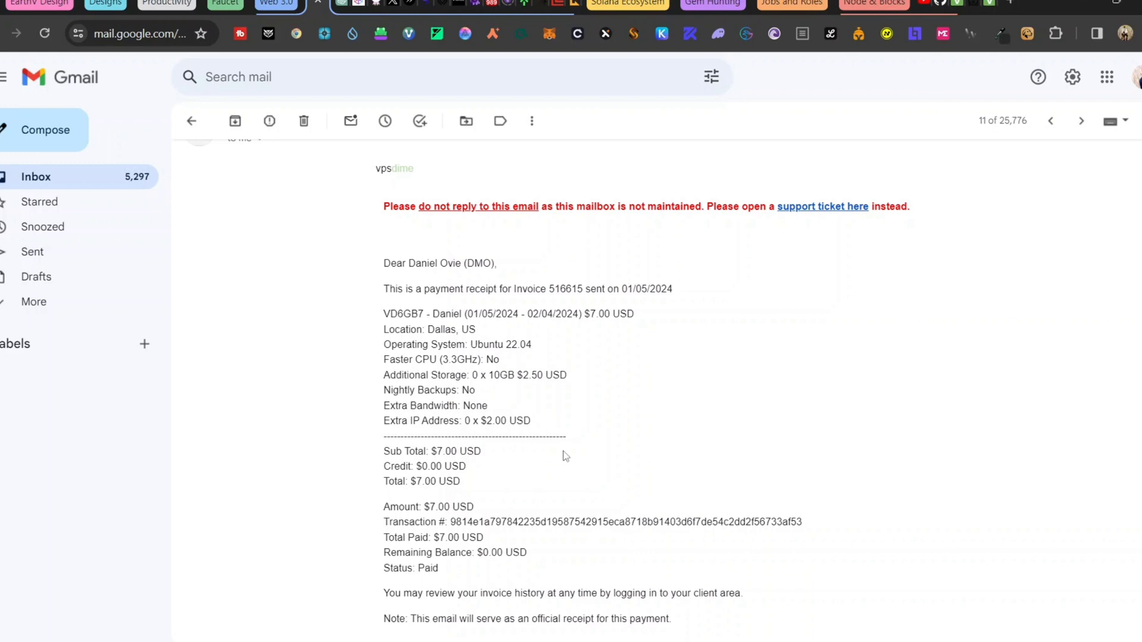
# Step: Highlight the receipt's totals, Paid status, invoice history and transaction hash
pyautogui.scroll(-2, 565, 456)
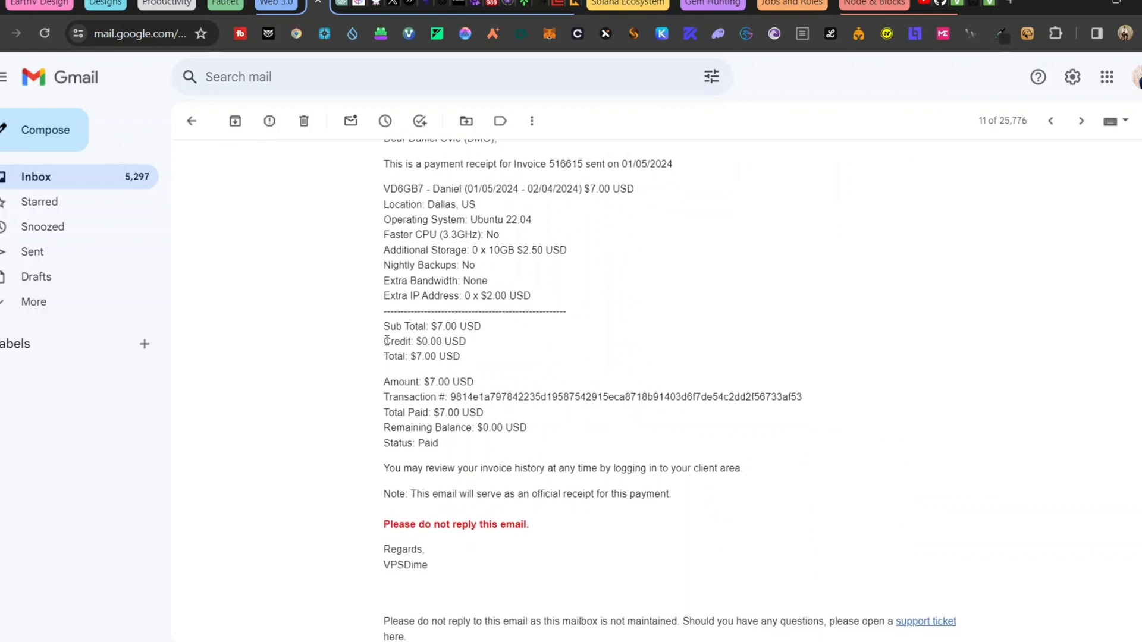
pyautogui.moveTo(381, 325); pyautogui.dragTo(507, 443)
pyautogui.click(507, 440)
pyautogui.scroll(-2, 444, 455)
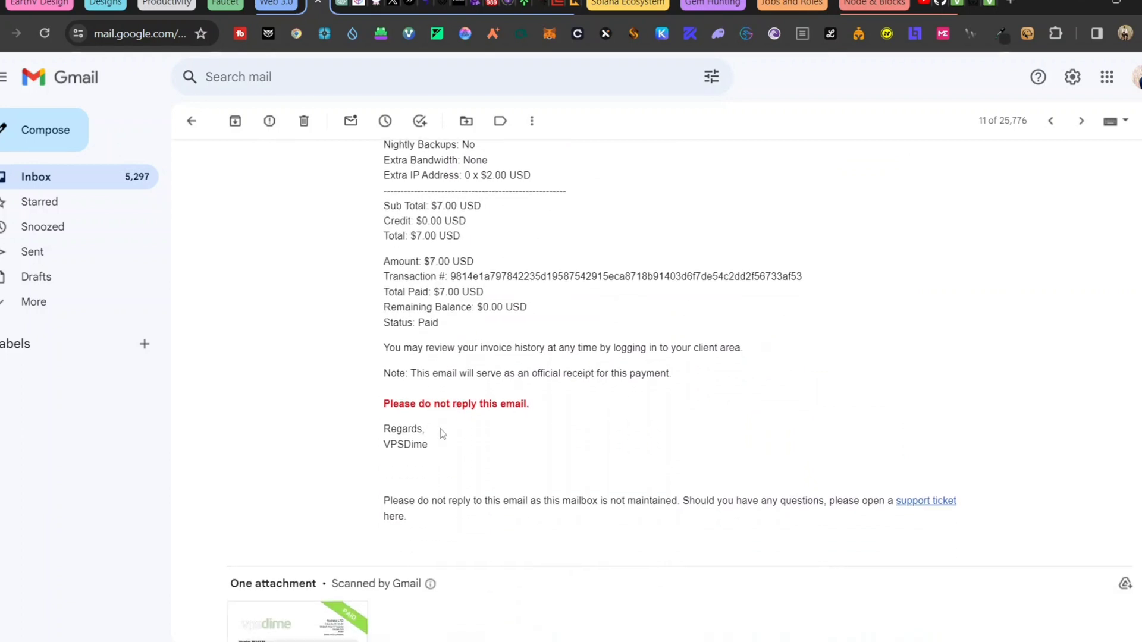
pyautogui.moveTo(398, 351); pyautogui.dragTo(777, 382)
pyautogui.click(778, 382)
pyautogui.moveTo(472, 279); pyautogui.dragTo(737, 279)
pyautogui.click(737, 279)
# Step: Open My Services in VPSDime and highlight the Active VD6GB7 service and its Nulink hostname
pyautogui.scroll(3, 676, 237)
pyautogui.hotkey('ctrl', 'Tab')
pyautogui.click(291, 134)
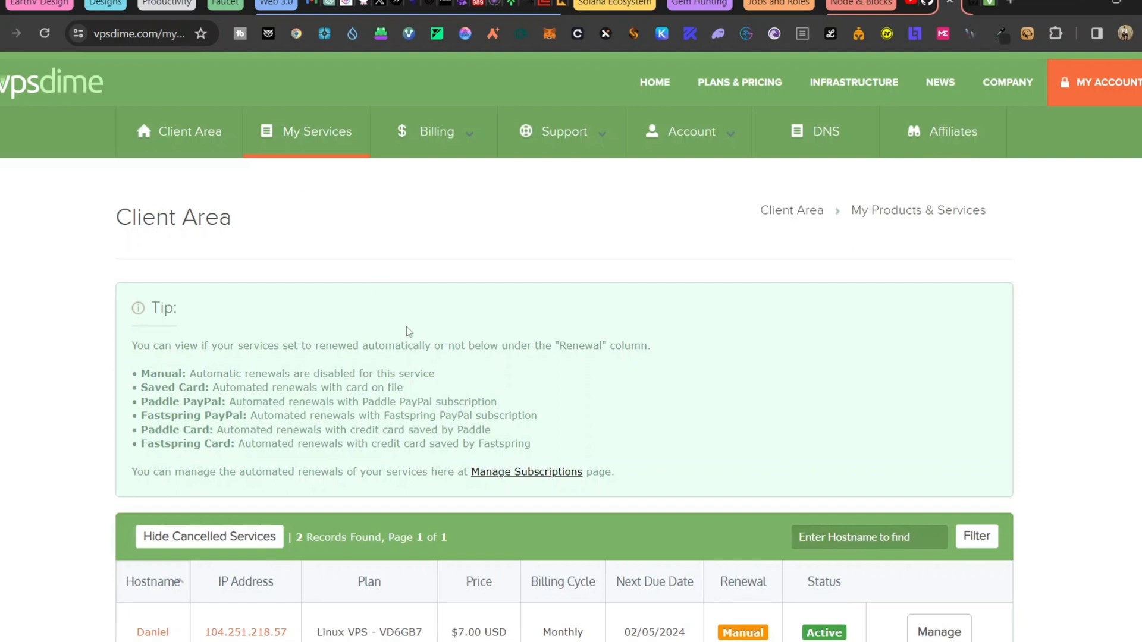
pyautogui.scroll(-5, 406, 326)
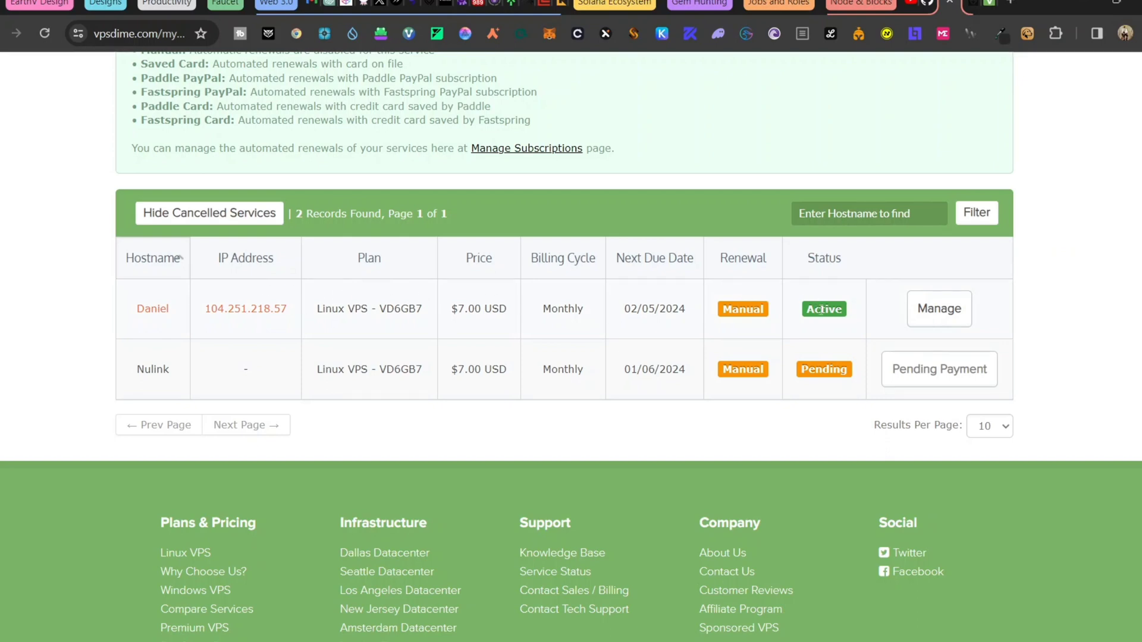
pyautogui.moveTo(805, 309); pyautogui.dragTo(847, 318)
pyautogui.click(860, 333)
pyautogui.doubleClick(143, 368)
pyautogui.click(188, 378)
# Step: Open the active VPS's Product Details page and check it shows Running, 4 vCPU, 6 GB RAM, 30 GB storage
pyautogui.click(927, 316)
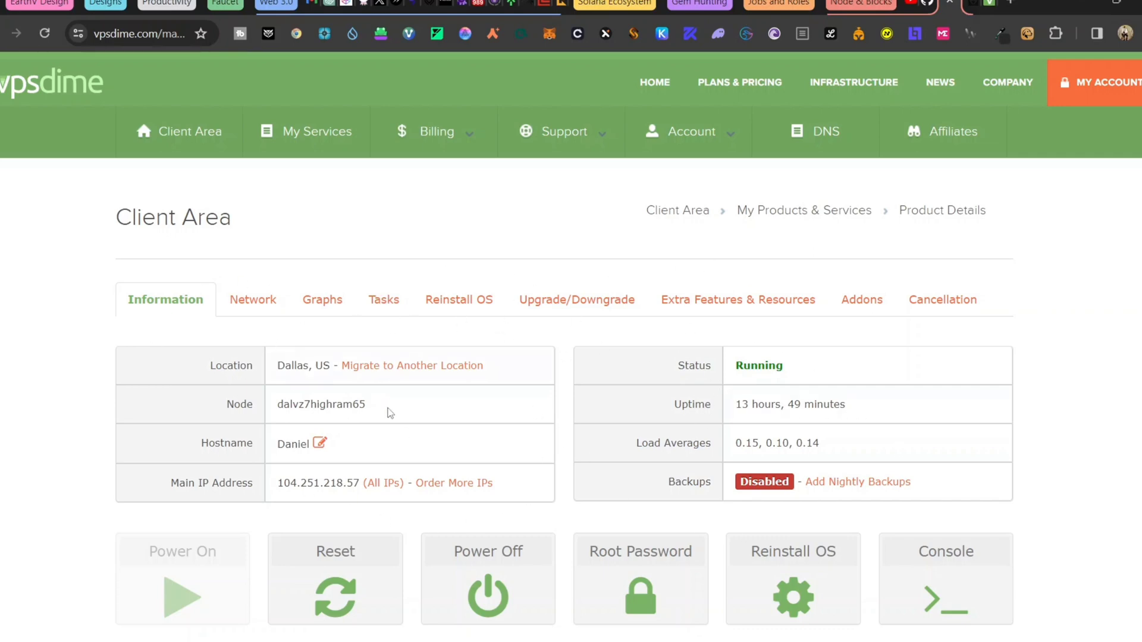
pyautogui.scroll(-3, 427, 434)
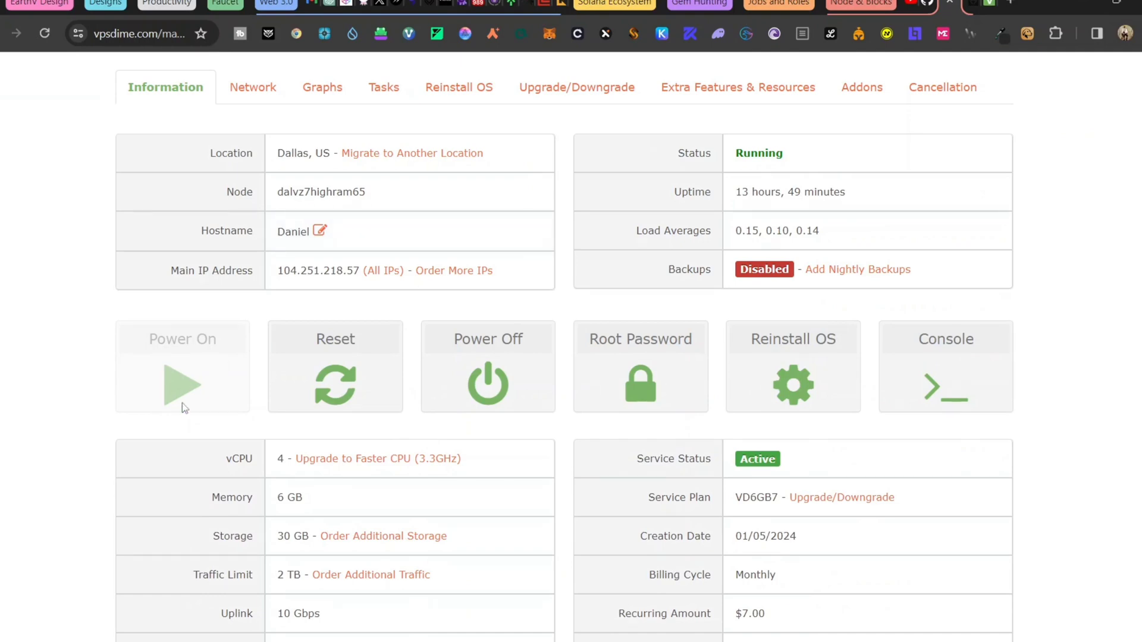
pyautogui.scroll(-5, 590, 443)
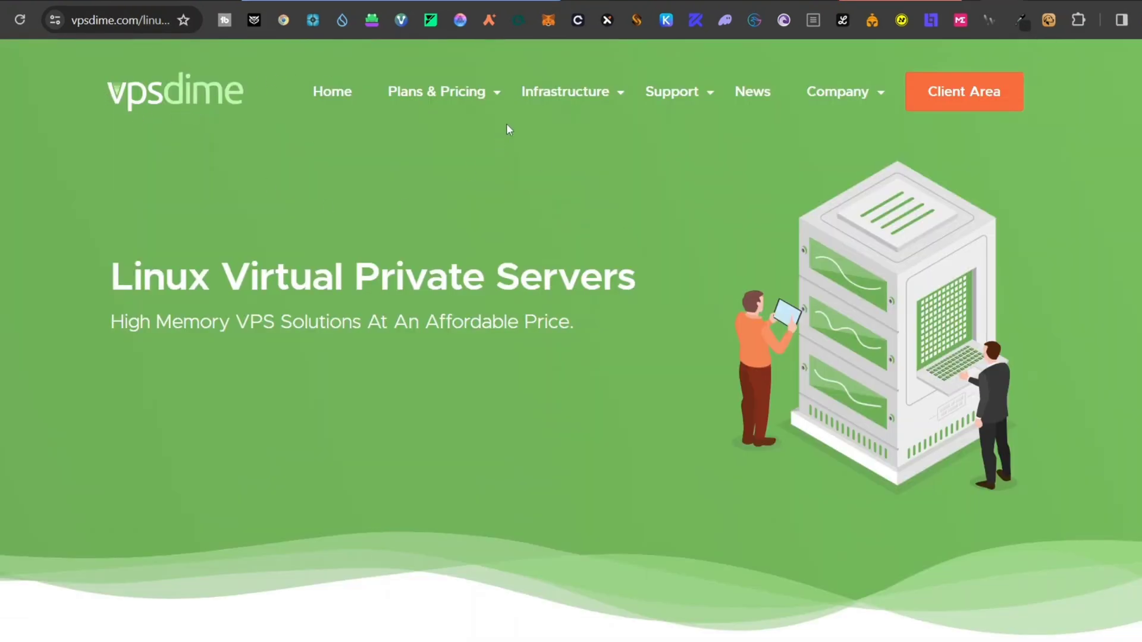
pyautogui.moveTo(105, 277); pyautogui.dragTo(711, 359)
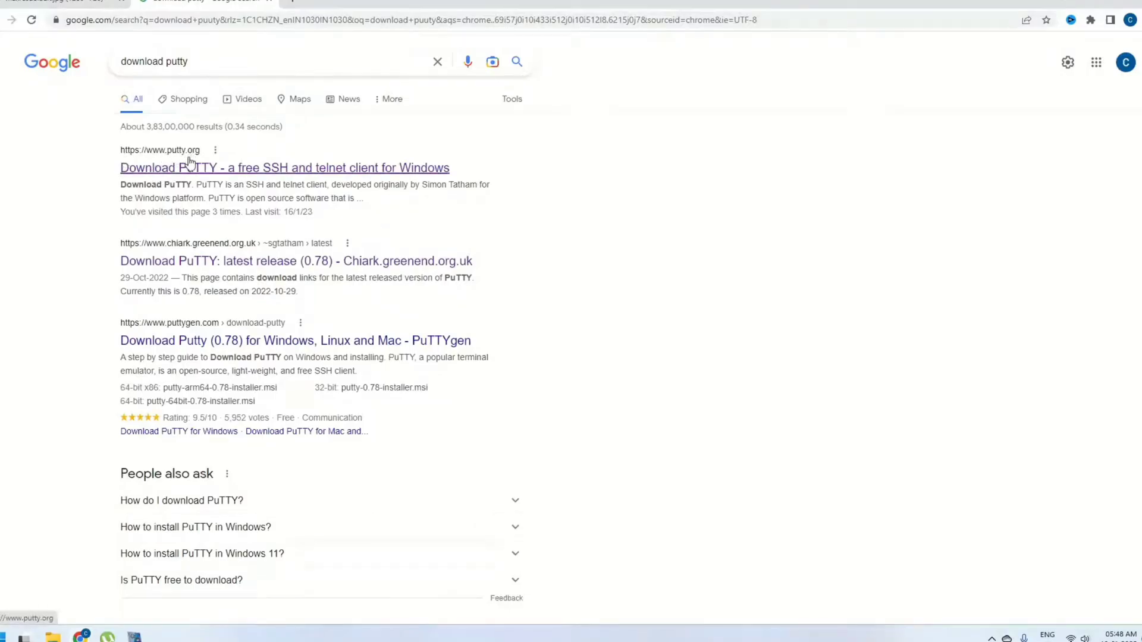
# Step: Go to putty.org and open the PuTTY latest release download page
pyautogui.click(149, 167)
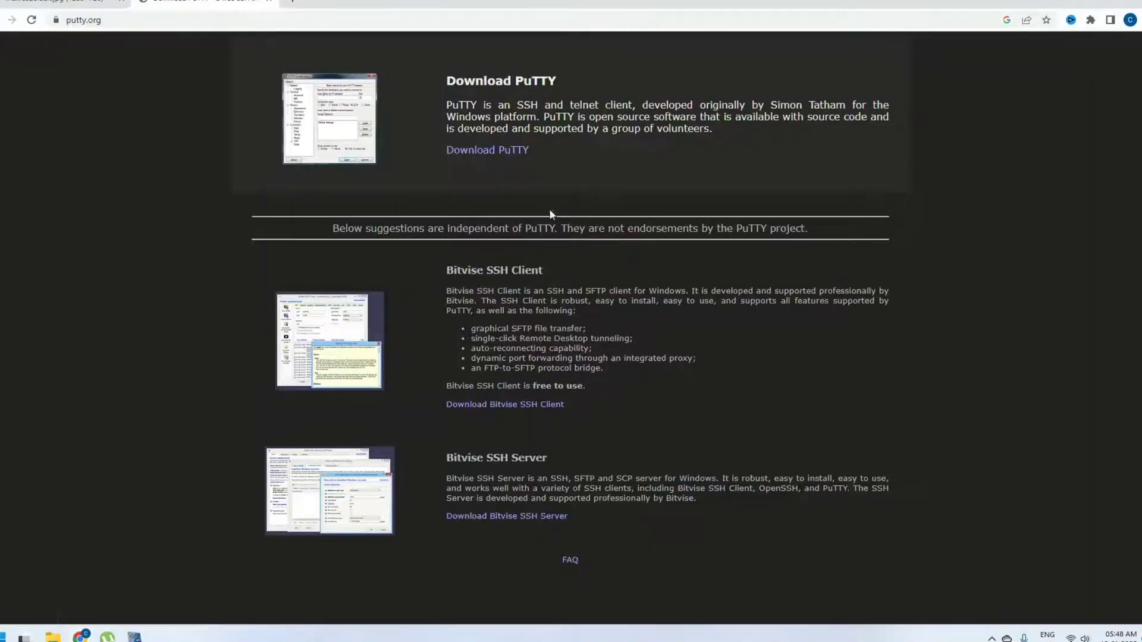
pyautogui.moveTo(445, 80); pyautogui.dragTo(586, 88)
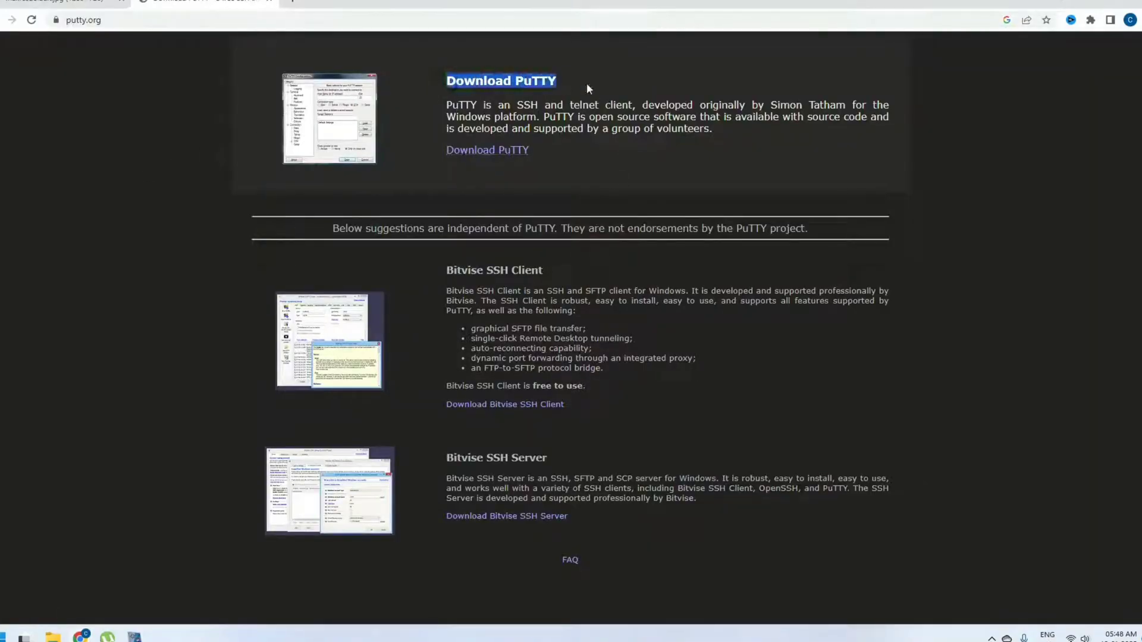
pyautogui.click(442, 111)
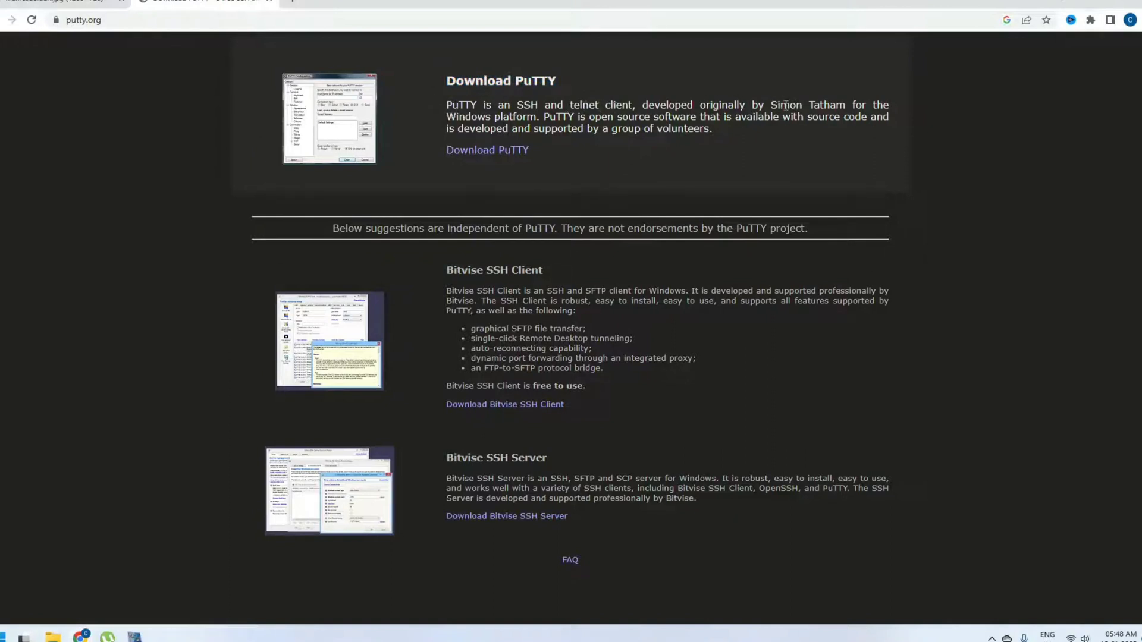
pyautogui.click(506, 150)
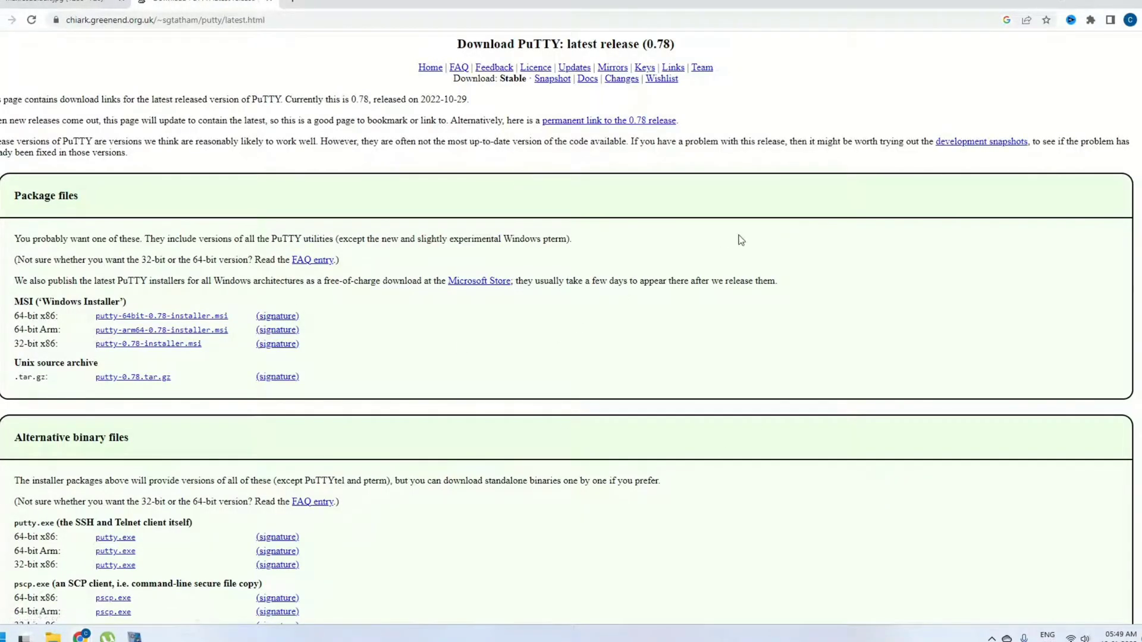
pyautogui.scroll(-10, 285, 367)
pyautogui.scroll(1, 256, 500)
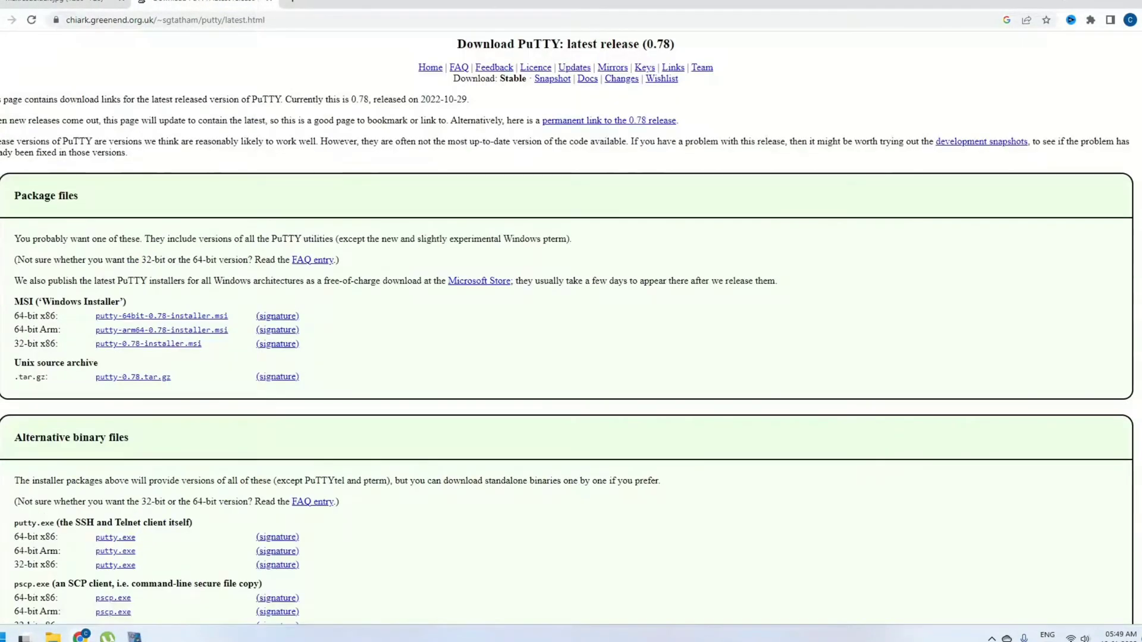
# Step: Download the 64-bit x86 putty-64bit-0.78-installer.msi and run it from the download bar
pyautogui.moveTo(2, 99); pyautogui.dragTo(214, 99)
pyautogui.moveTo(352, 97); pyautogui.dragTo(369, 96)
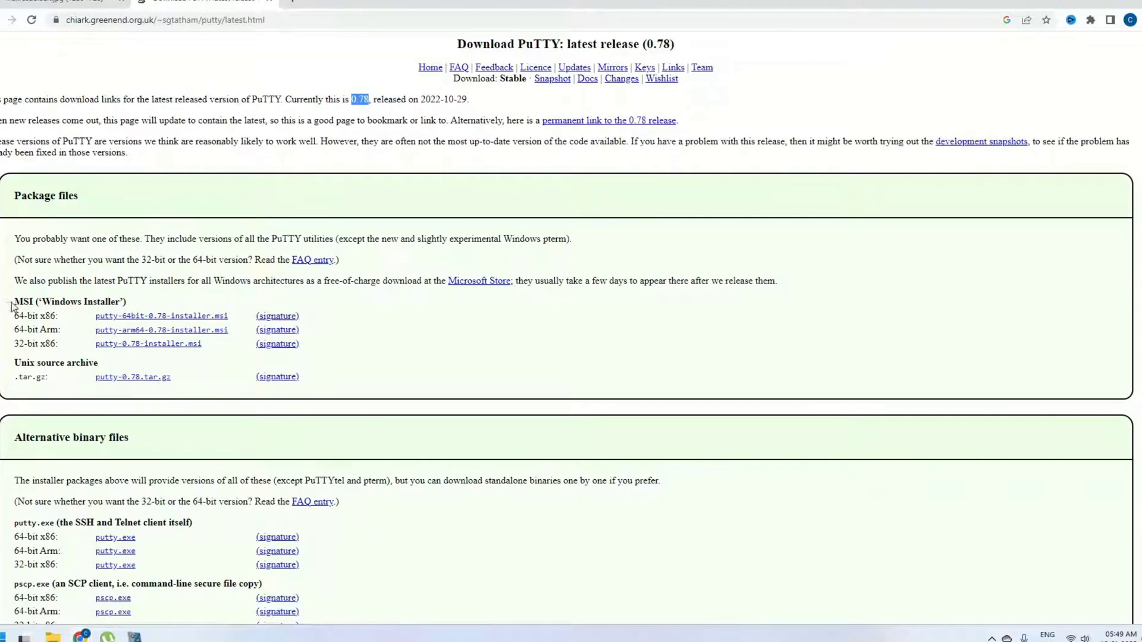
pyautogui.moveTo(16, 302); pyautogui.dragTo(35, 301)
pyautogui.click(21, 320)
pyautogui.click(105, 320)
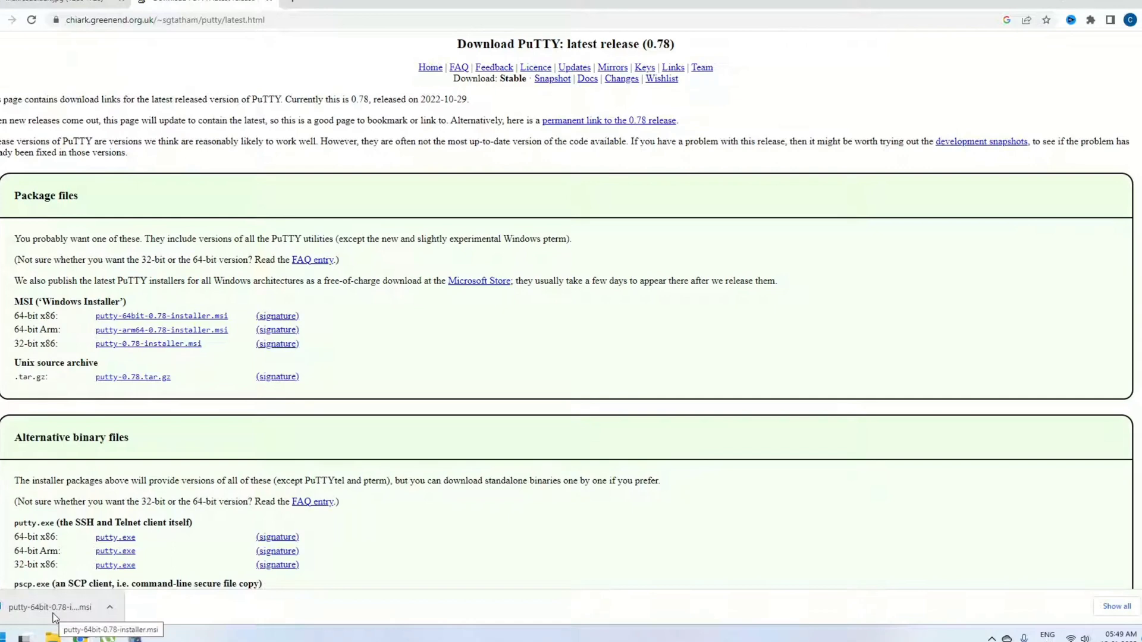
pyautogui.click(52, 611)
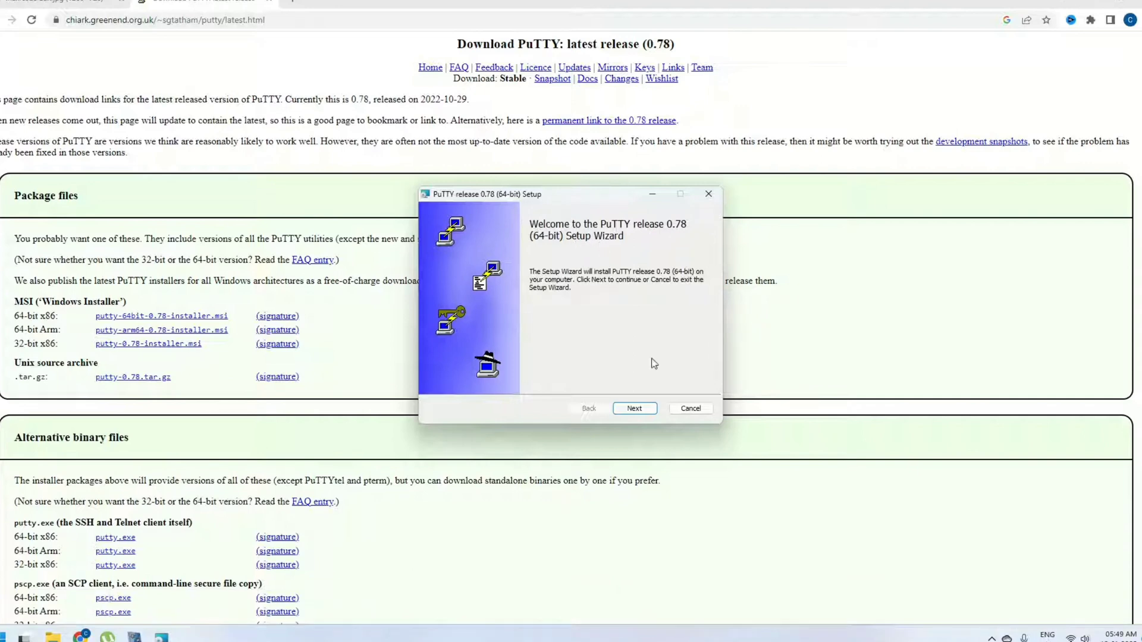
# Step: Install PuTTY 0.78 into C:\Program Files\PuTTY\ with default features, then maximize the README in Notepad
pyautogui.click(634, 408)
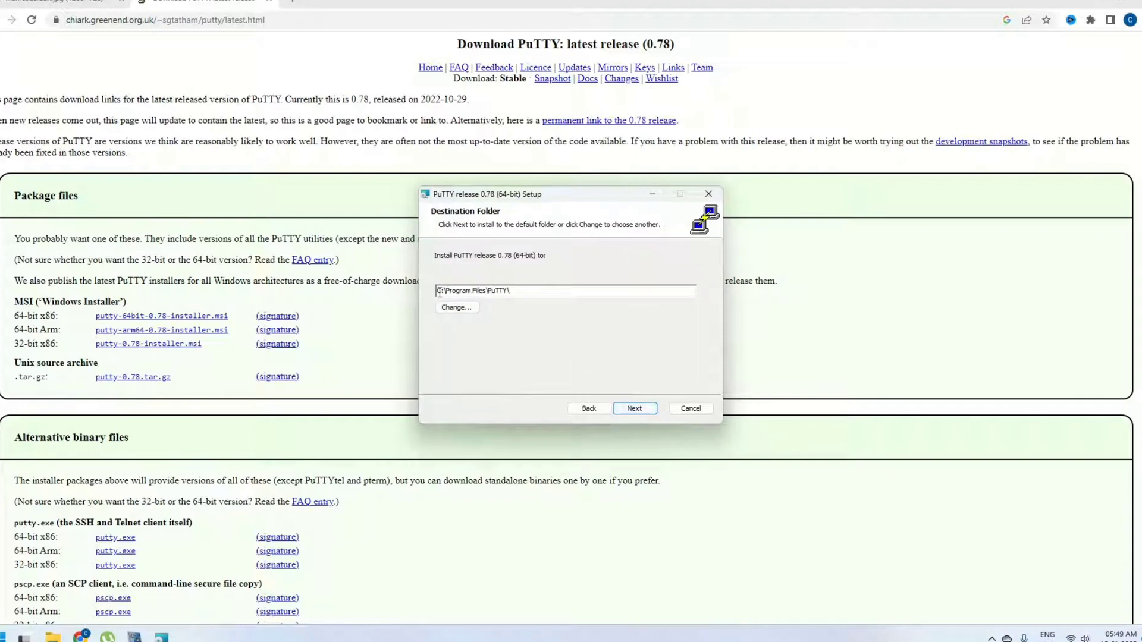
pyautogui.click(646, 409)
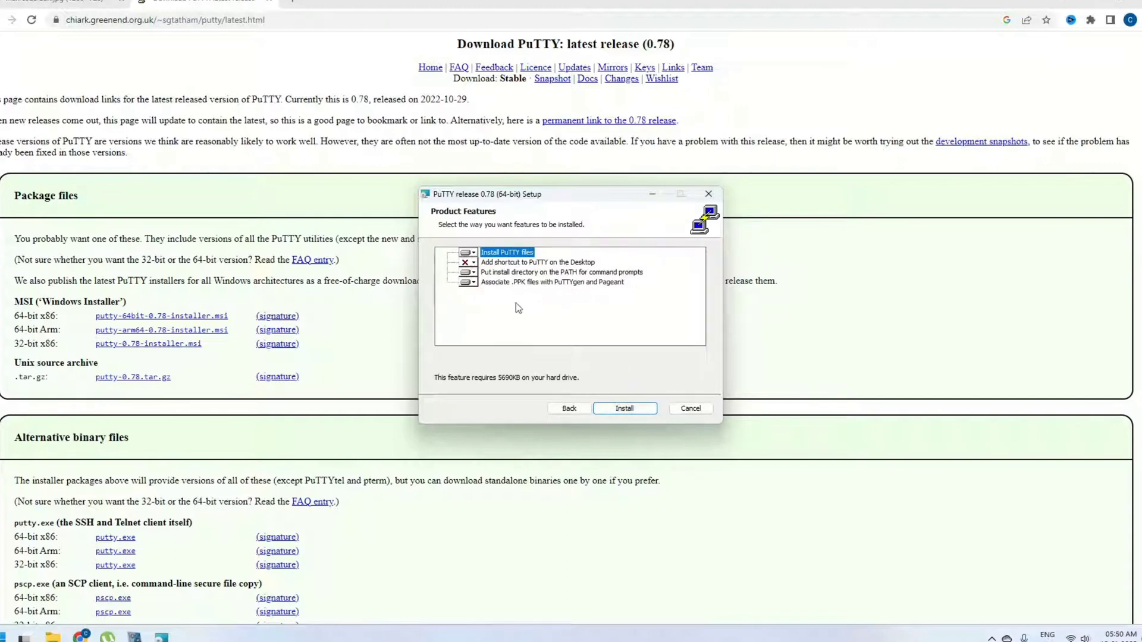
pyautogui.click(620, 409)
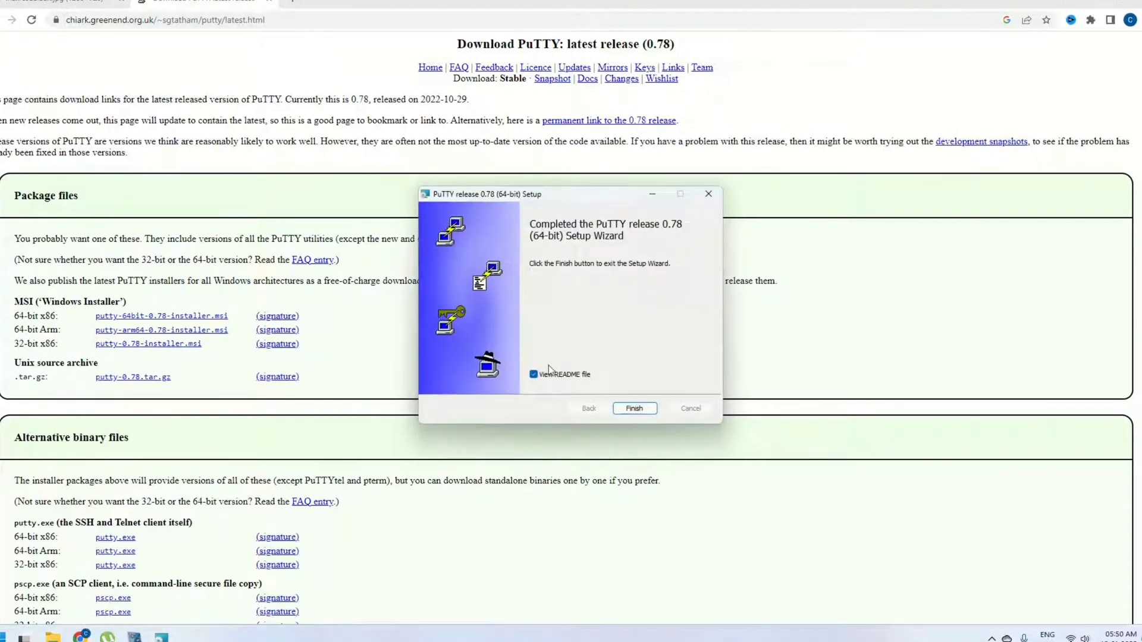
pyautogui.click(634, 408)
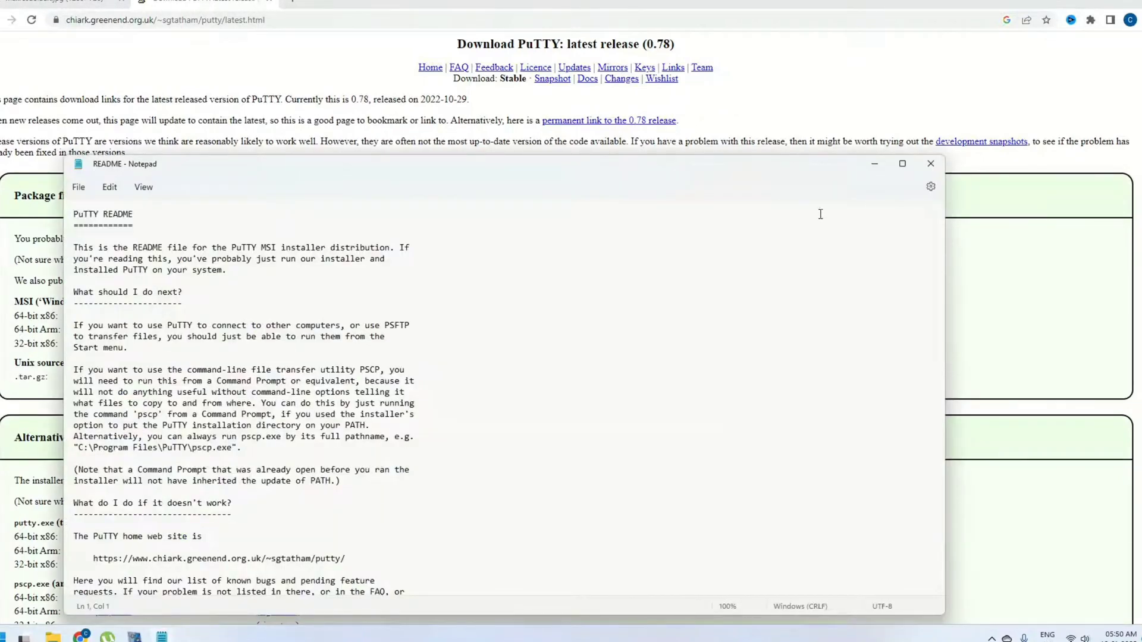
pyautogui.click(903, 164)
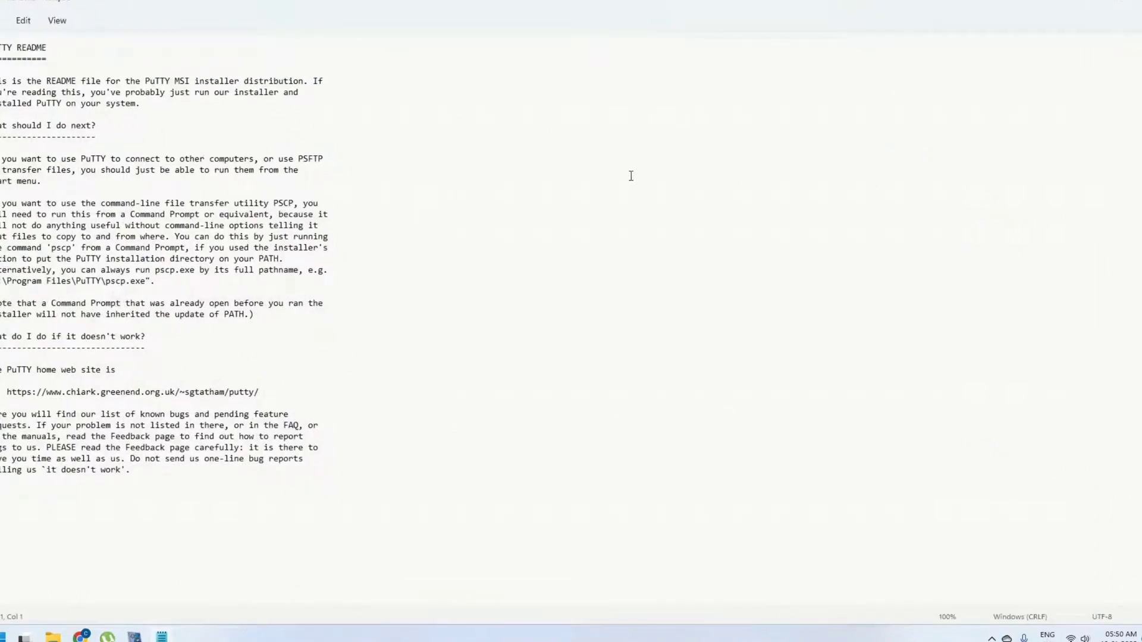
# Step: Launch PuTTY, connect over SSH to 134.122.36.9, and accept the server's host key
pyautogui.press('super')
pyautogui.write('pu')
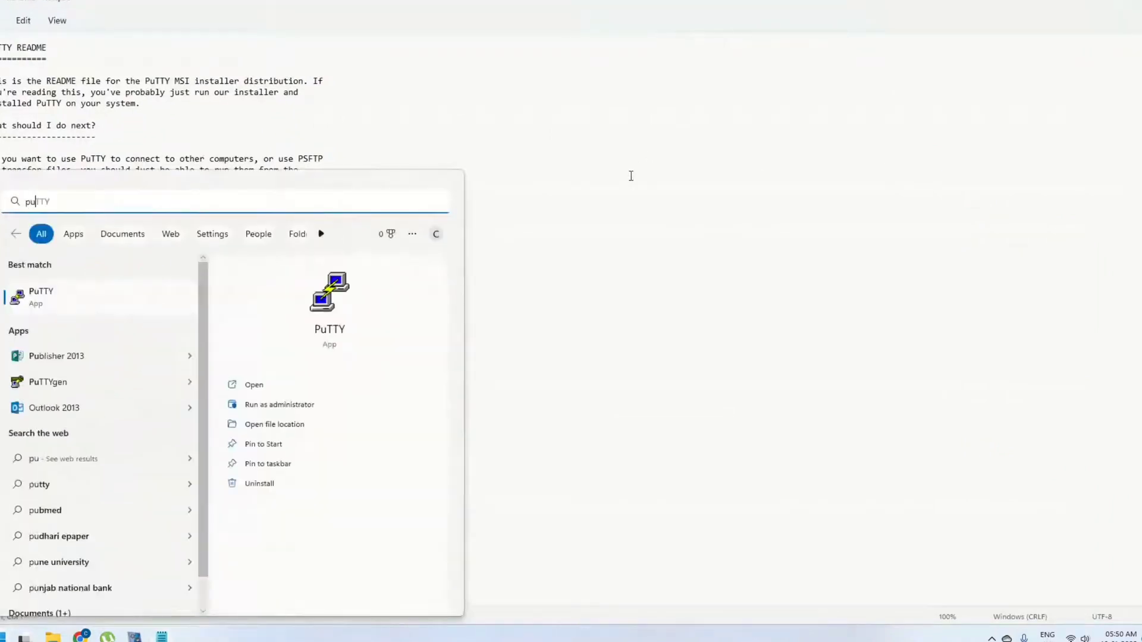
pyautogui.write('tt')
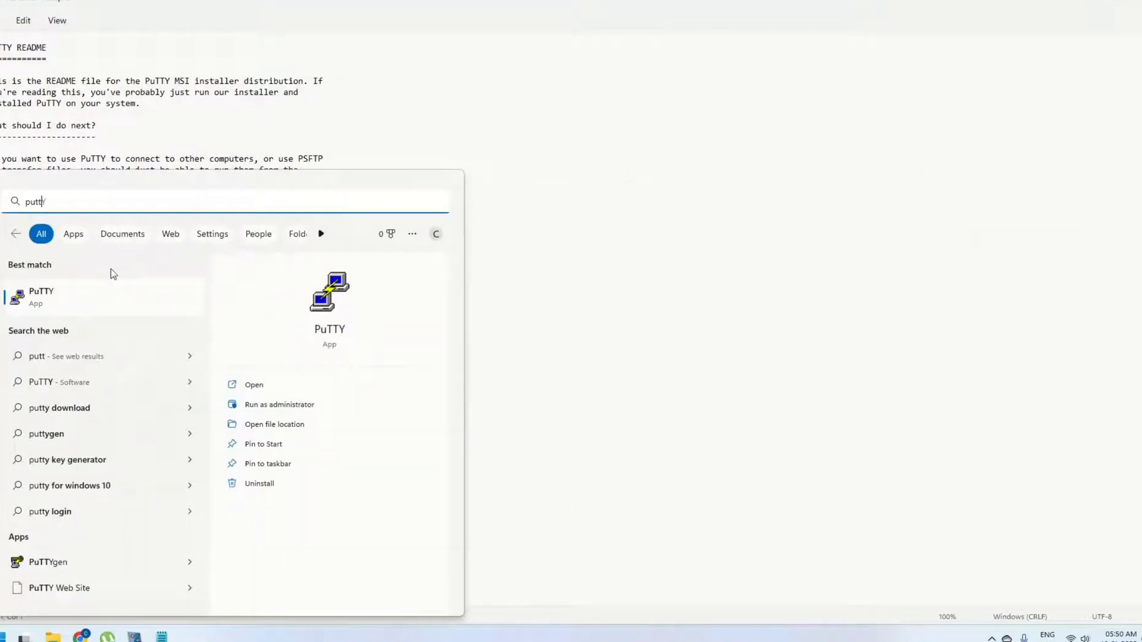
pyautogui.click(112, 285)
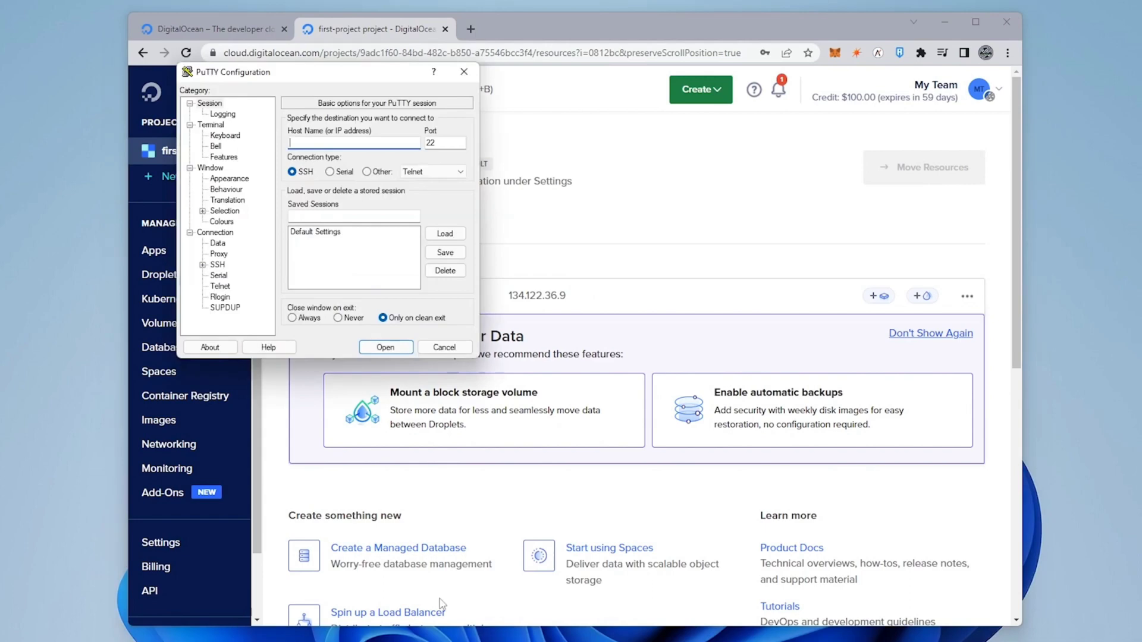
pyautogui.write('134.122.36.9')
pyautogui.click(946, 24)
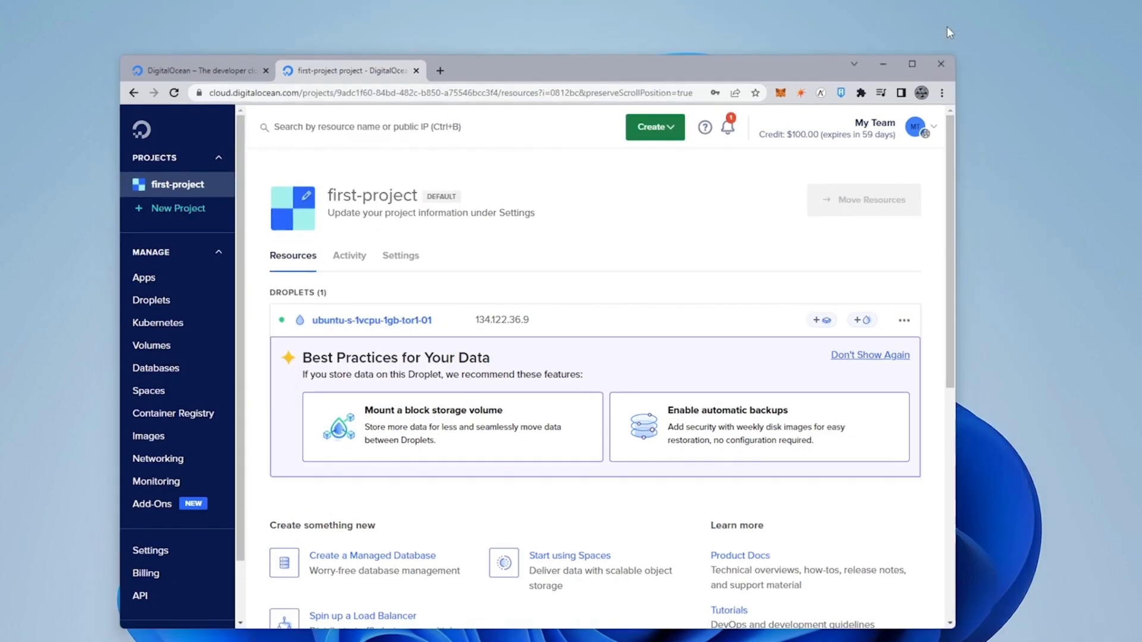
pyautogui.moveTo(357, 72); pyautogui.dragTo(545, 109)
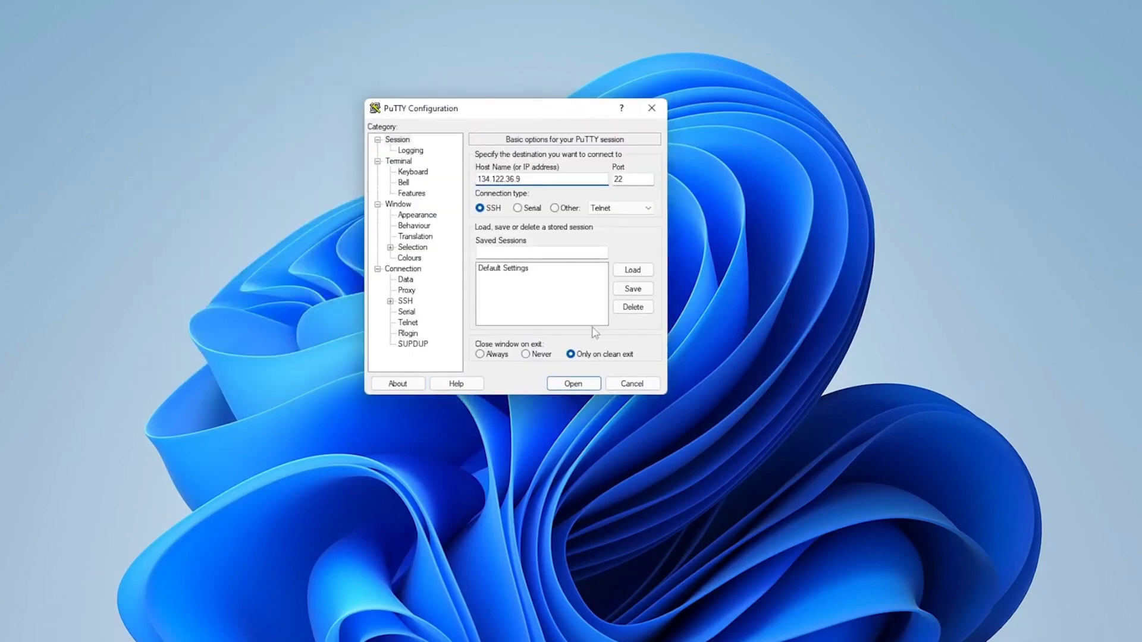
pyautogui.click(574, 385)
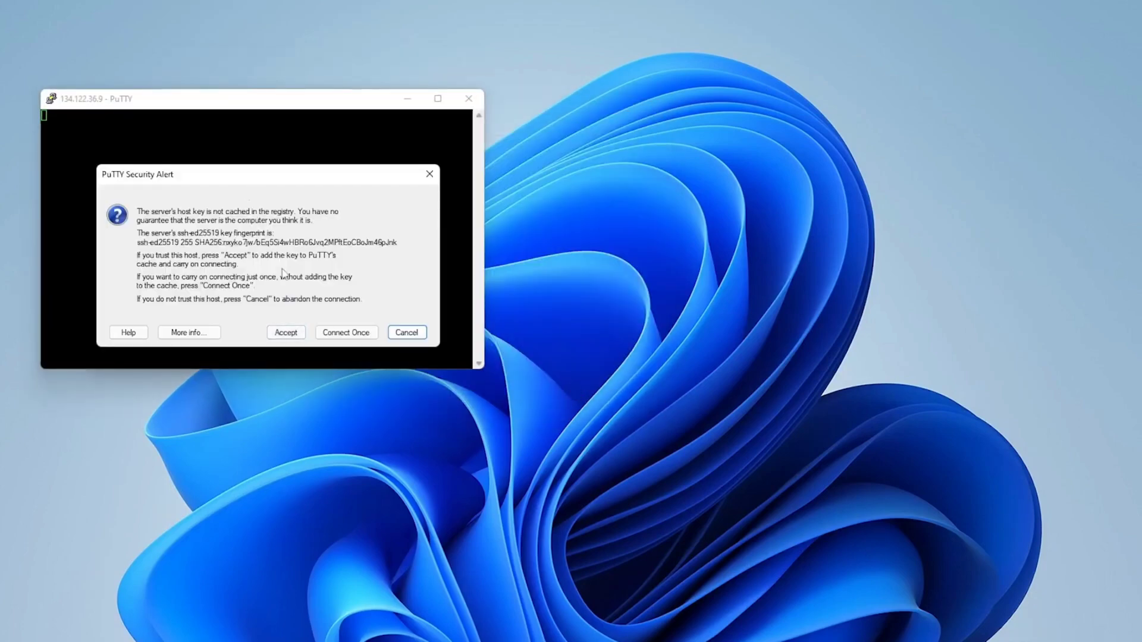
pyautogui.click(286, 333)
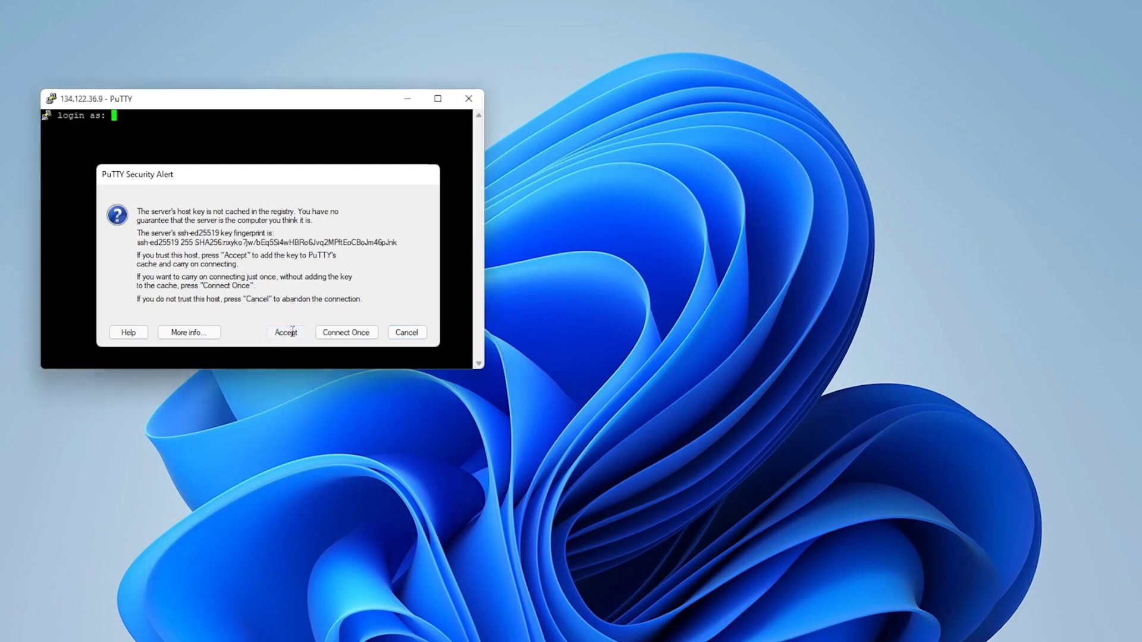
# Step: Log in as root with the account password and paste the curl command fetching get-docker.sh
pyautogui.moveTo(320, 110); pyautogui.dragTo(634, 155)
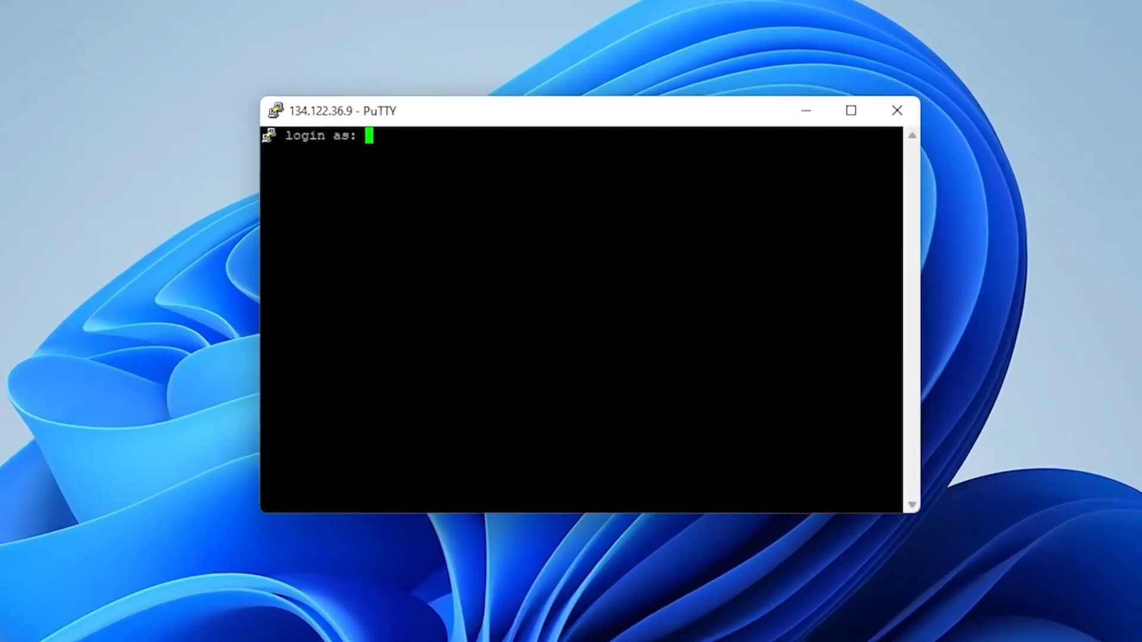
pyautogui.write('root')
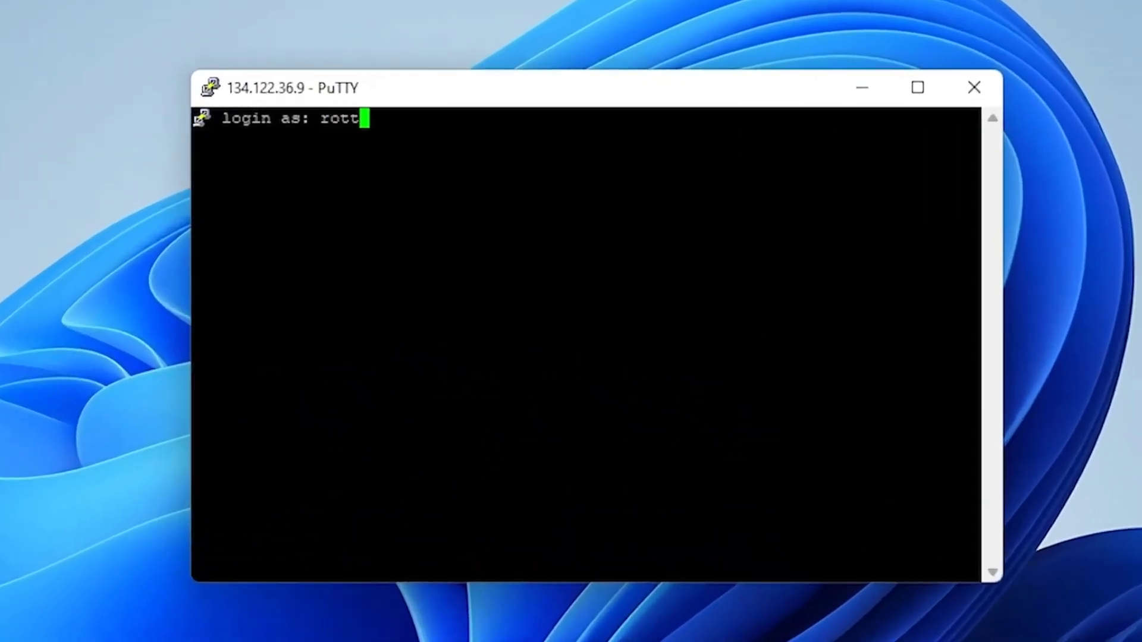
pyautogui.press('Return')
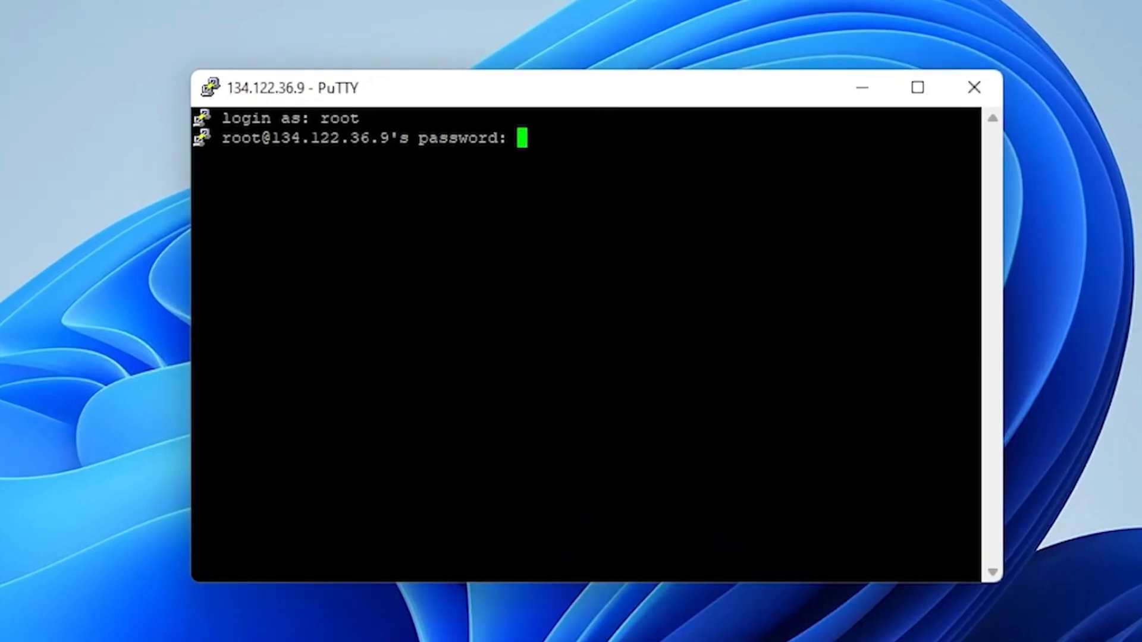
pyautogui.press('Return')
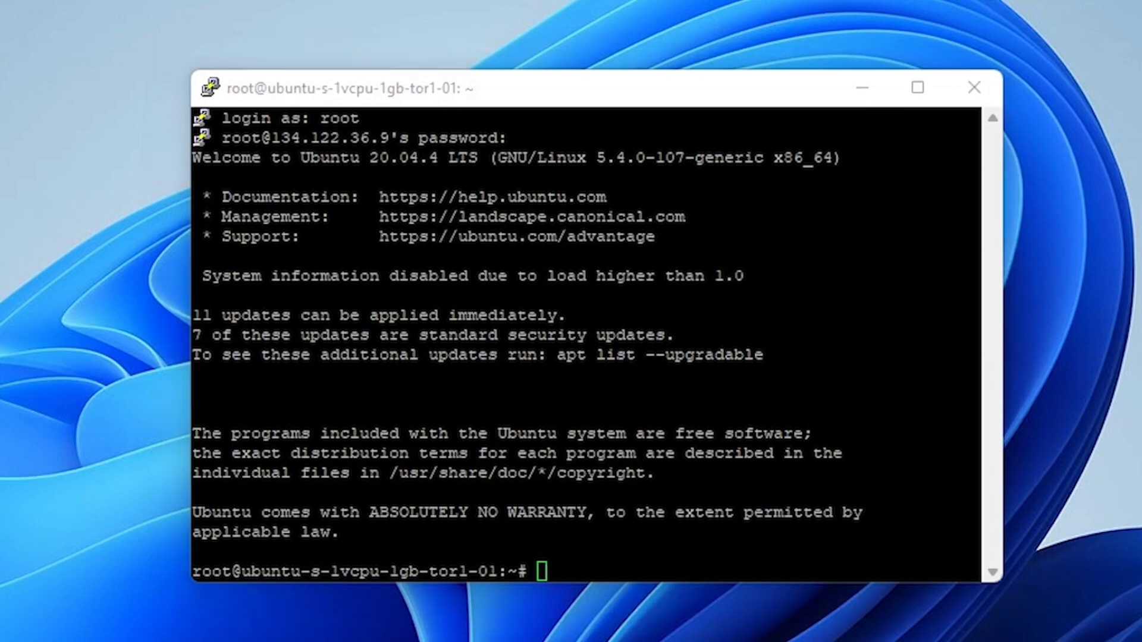
pyautogui.click(558, 100)
pyautogui.rightClick(601, 580)
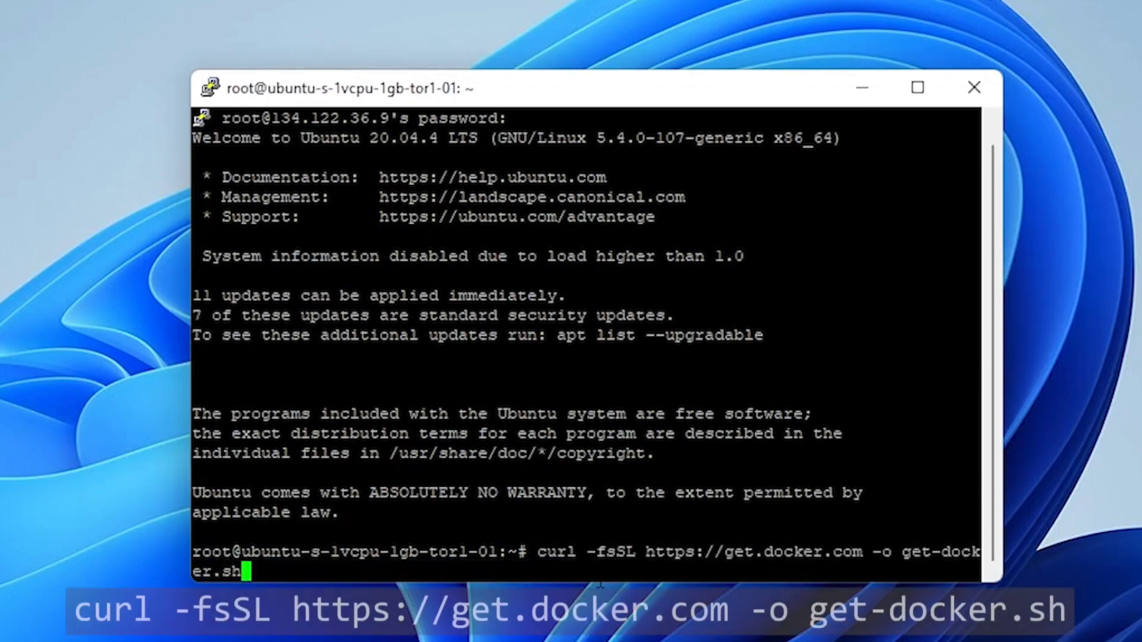